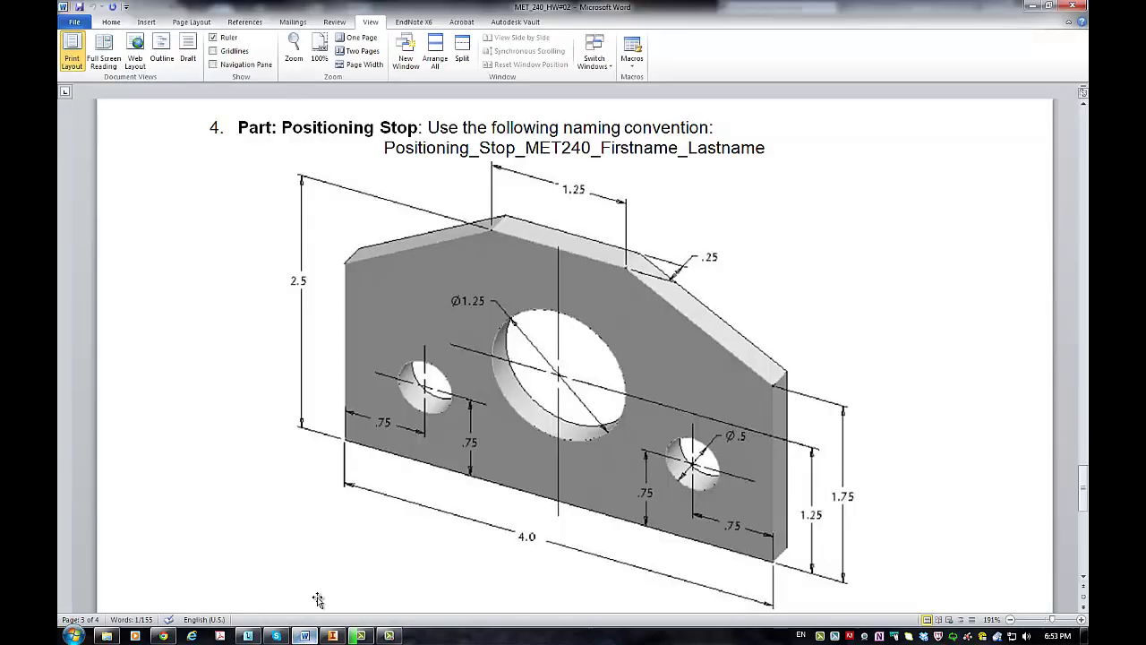
Step: Copy the Guide_Block_MET240_Firstname_Lastname naming line from part 5 of the Word document
{"action": "scroll", "coordinate": [450, 359], "scroll_direction": "down", "scroll_amount": 5}
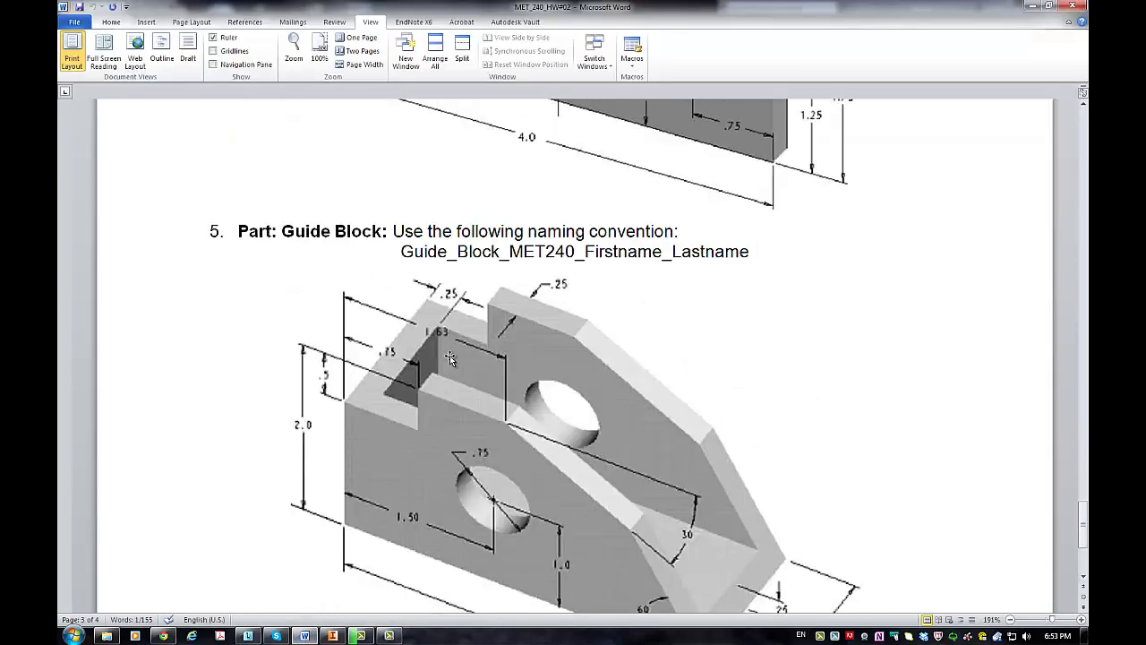
{"action": "scroll", "coordinate": [450, 358], "scroll_direction": "down", "scroll_amount": 1}
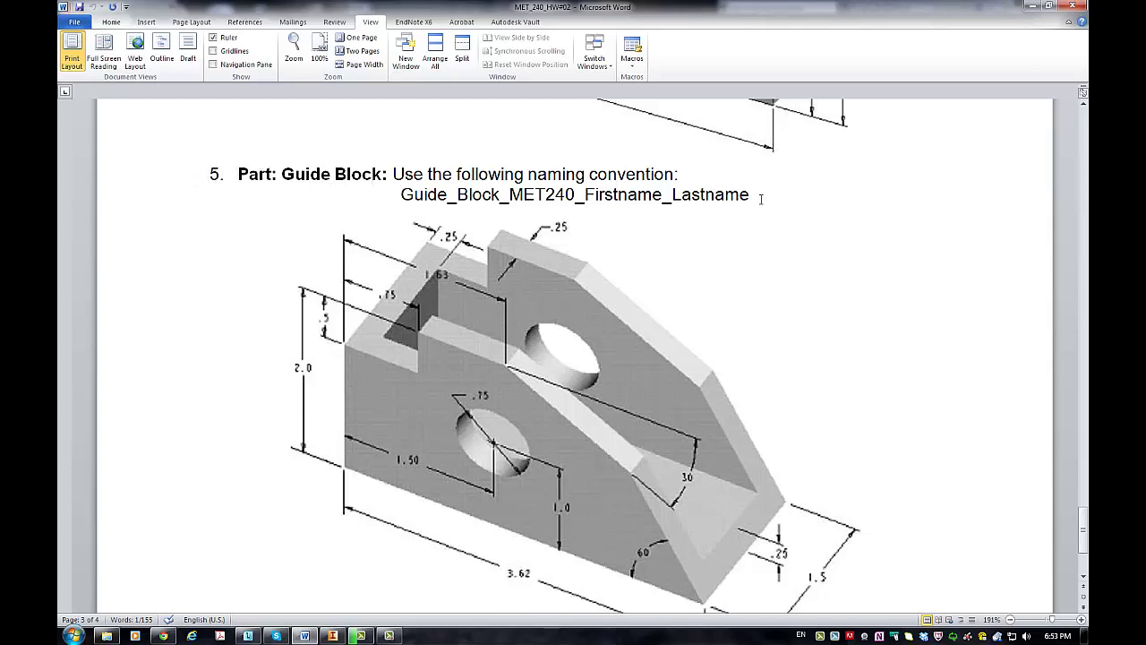
{"action": "left_click_drag", "start_coordinate": [761, 195], "coordinate": [423, 197]}
{"action": "right_click", "coordinate": [424, 197]}
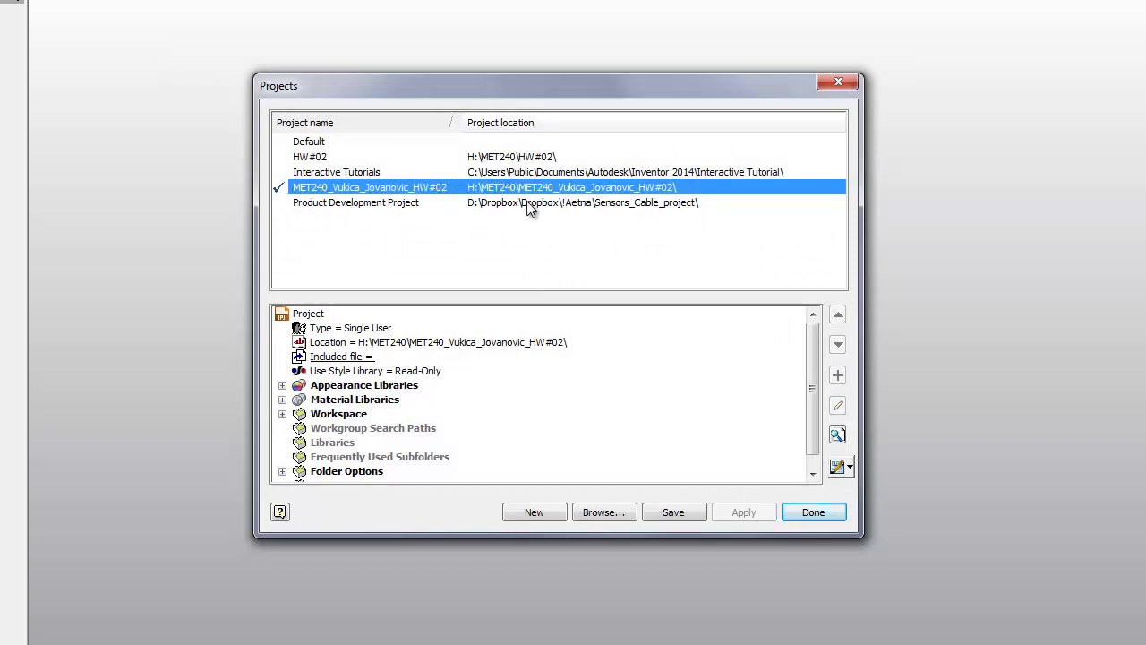
Step: Keep the MET240 HW#02 project and create a new part from the English Standard (in).ipt template
{"action": "left_click", "coordinate": [812, 512]}
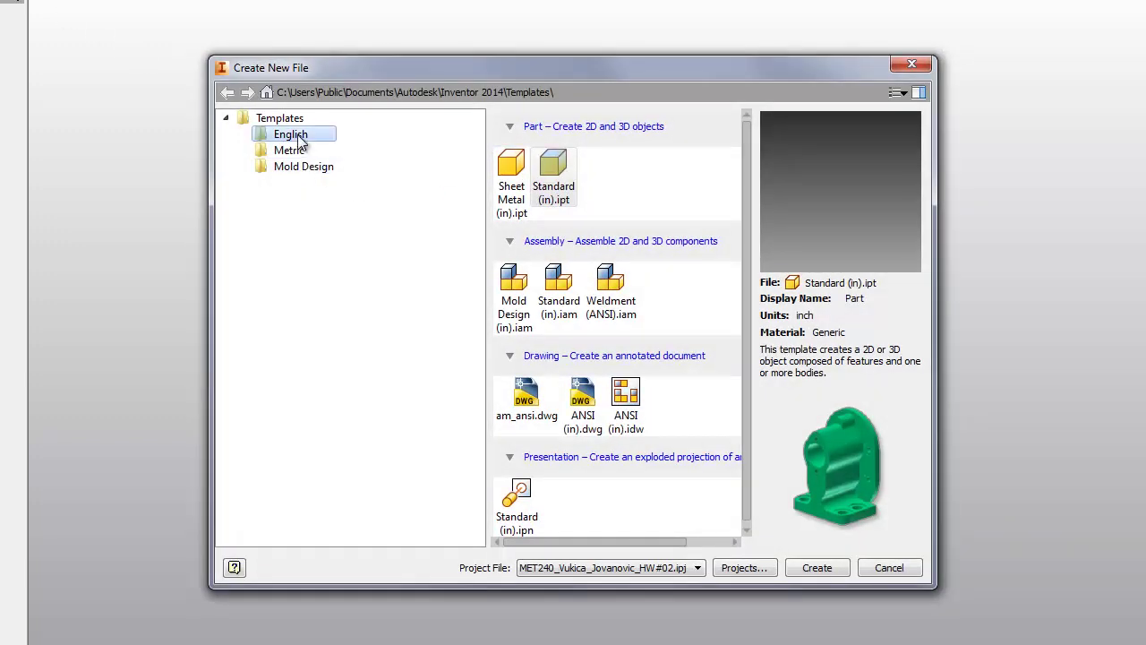
{"action": "left_click", "coordinate": [553, 169]}
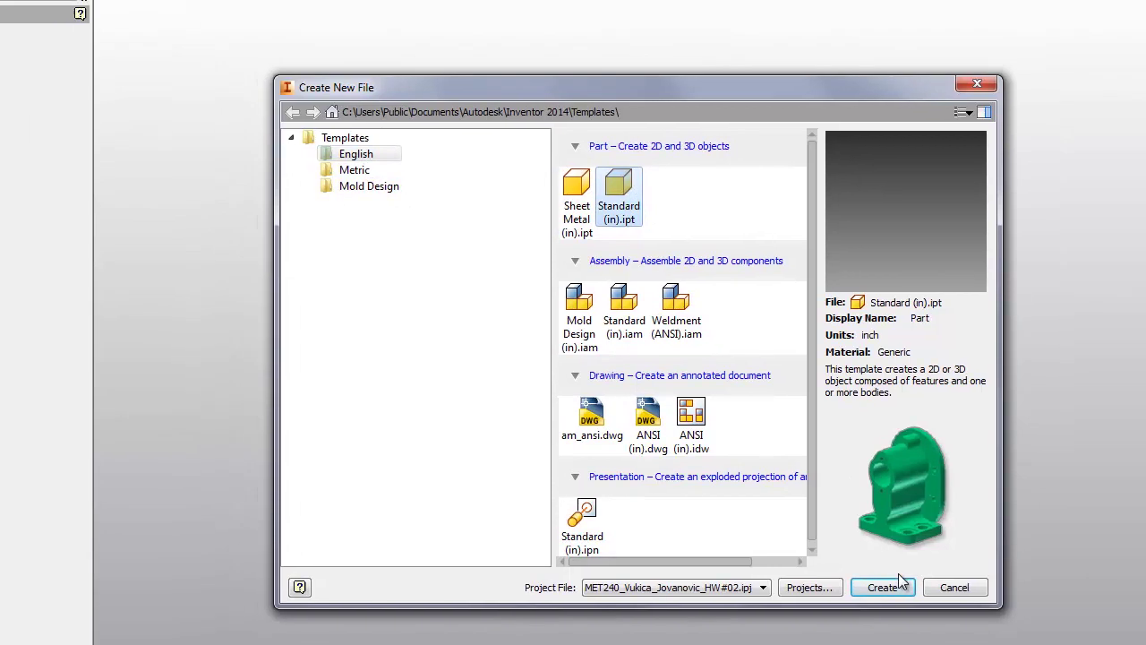
{"action": "left_click", "coordinate": [900, 583]}
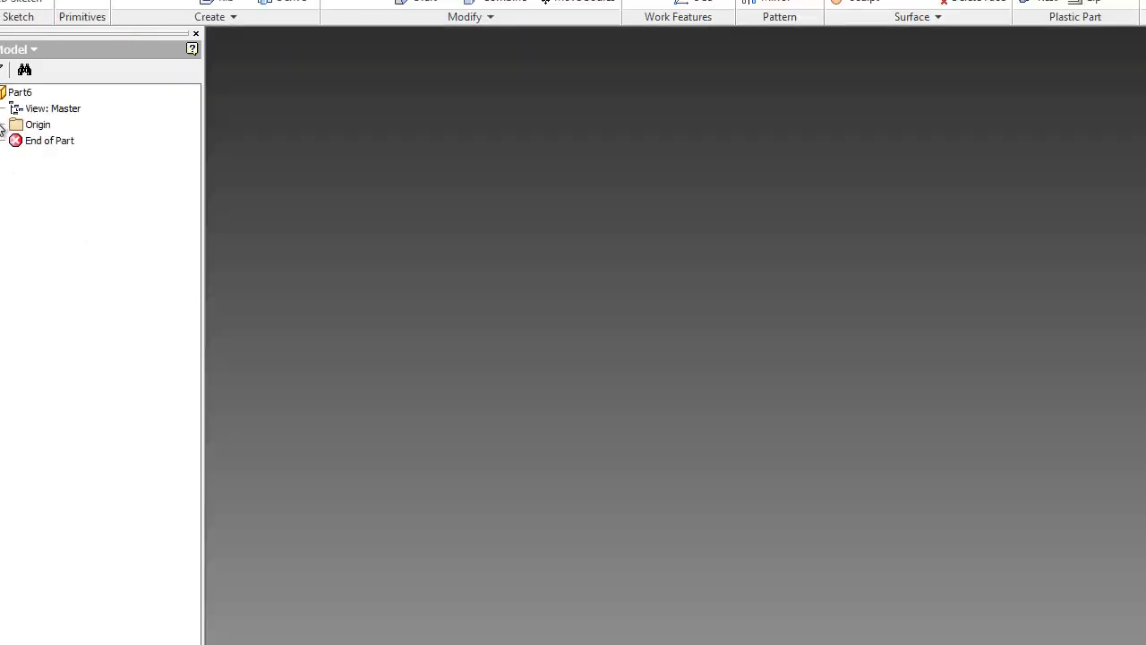
Step: In Save As, paste the naming convention as file name and replace Firstname_Lastname with the student's name
{"action": "left_click", "coordinate": [2, 125]}
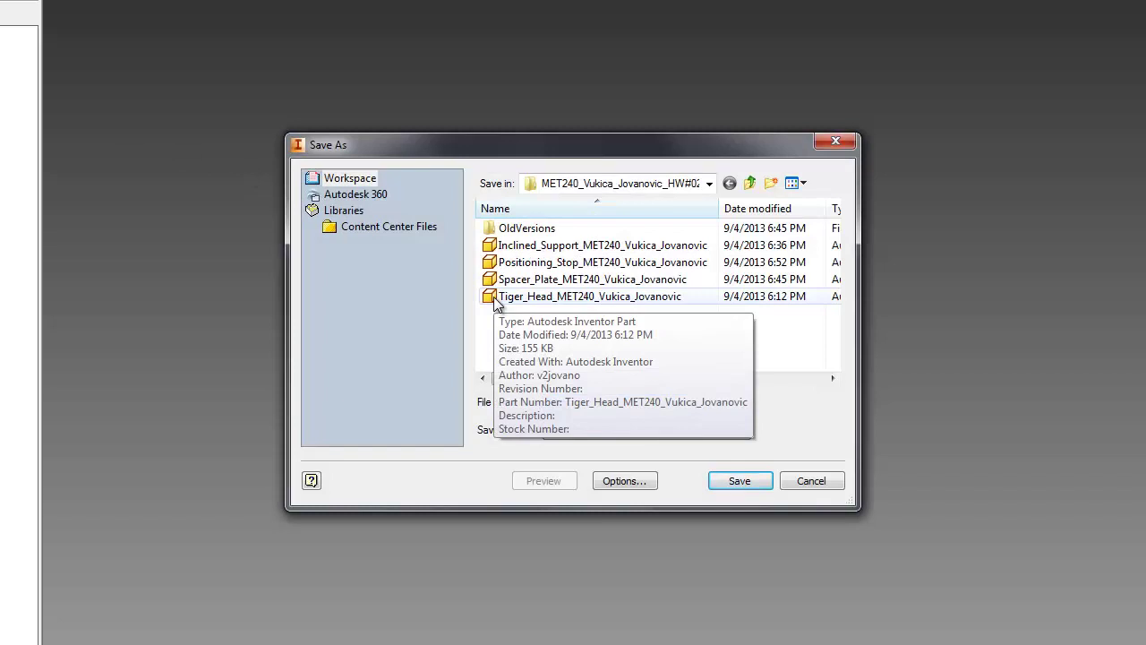
{"action": "key", "text": "ctrl+v"}
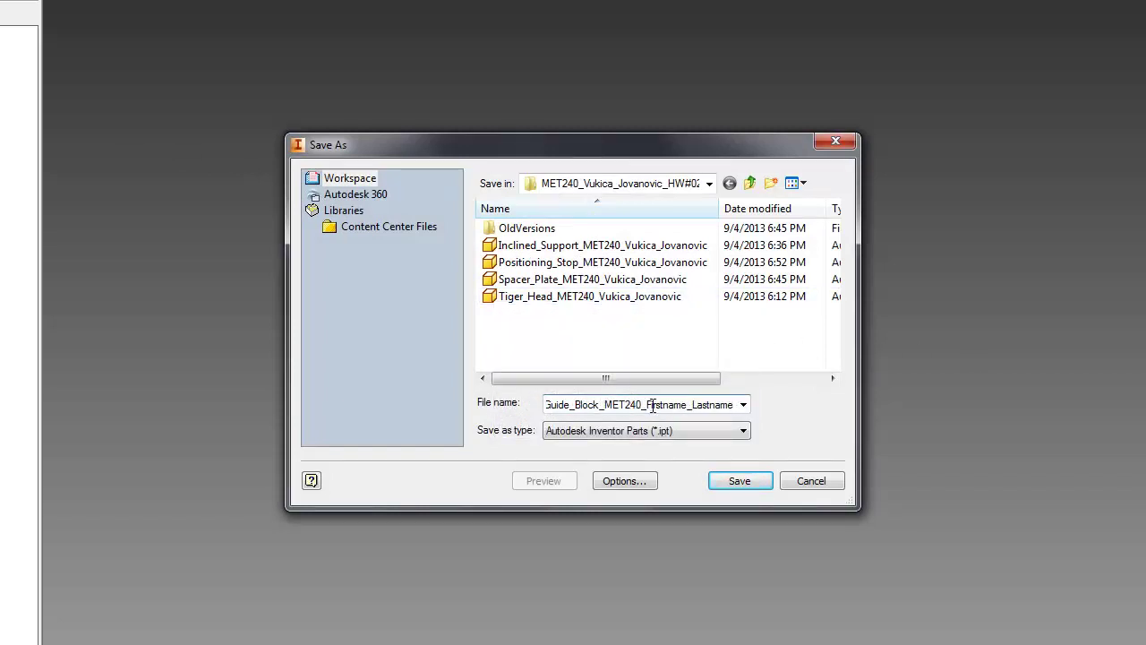
{"action": "key", "text": "shift+End"}
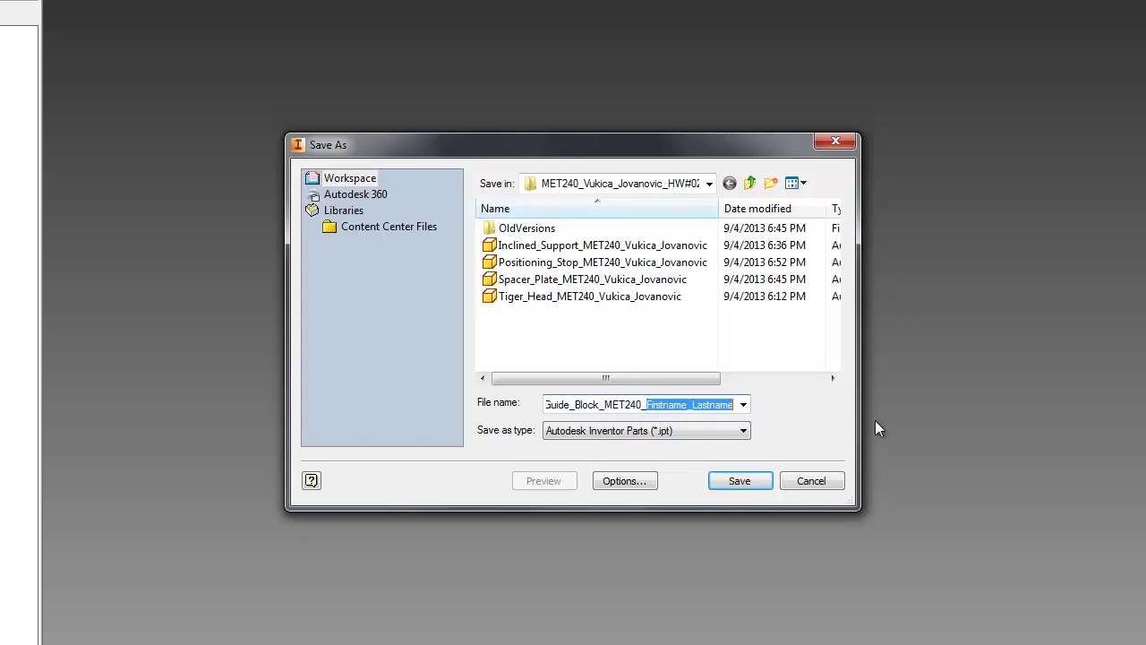
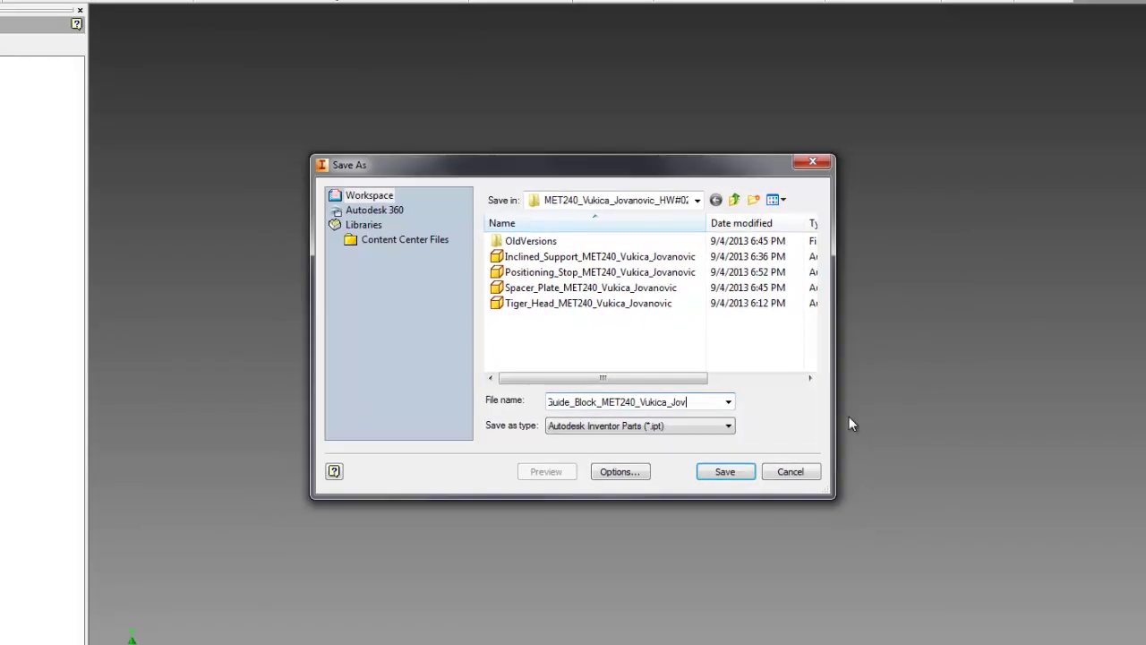
{"action": "key", "text": "shift+Home"}
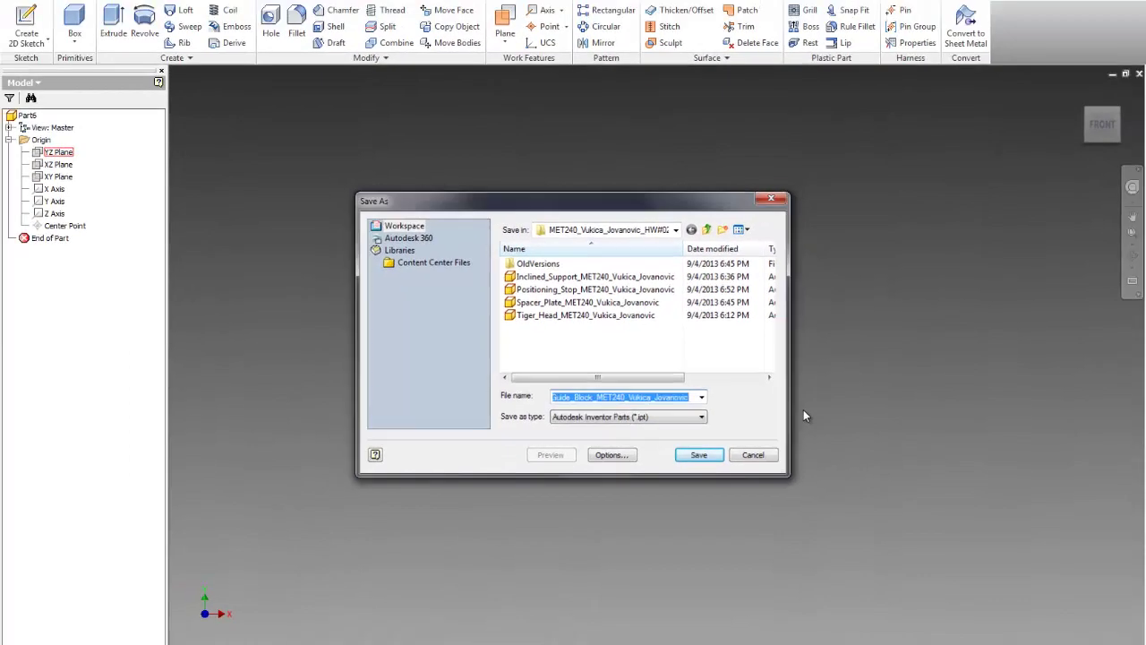
Step: Confirm the save, start Sketch1 on the XY Plane, and check the drawing in Word
{"action": "key", "text": "Return"}
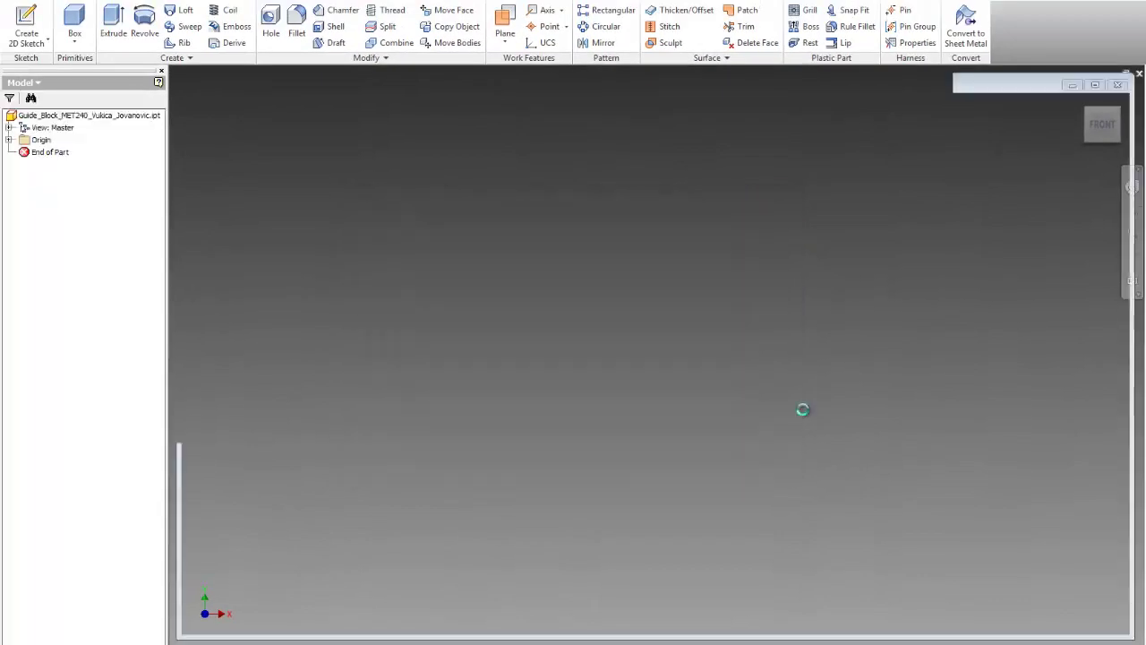
{"action": "left_click", "coordinate": [9, 140]}
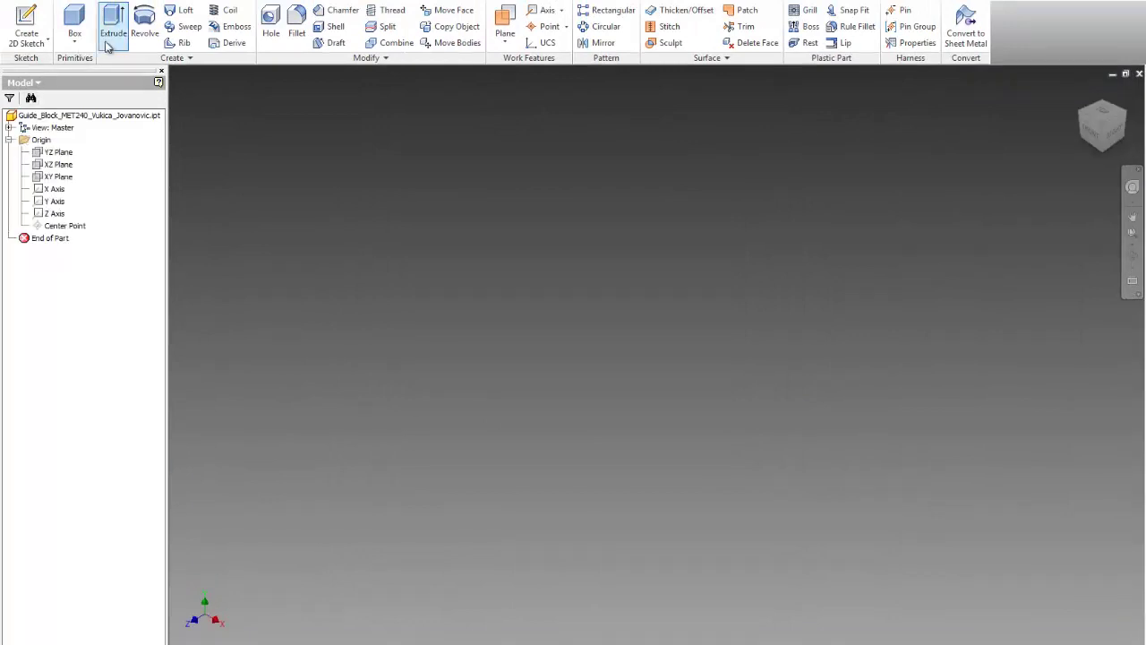
{"action": "left_click", "coordinate": [26, 25]}
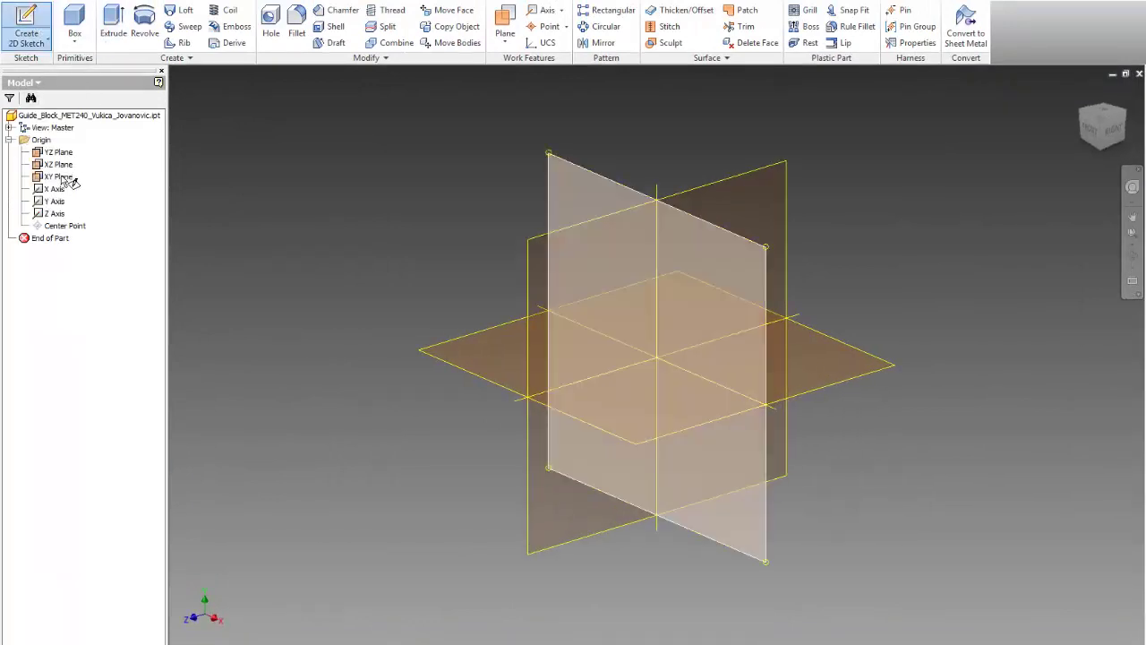
{"action": "left_click", "coordinate": [68, 177]}
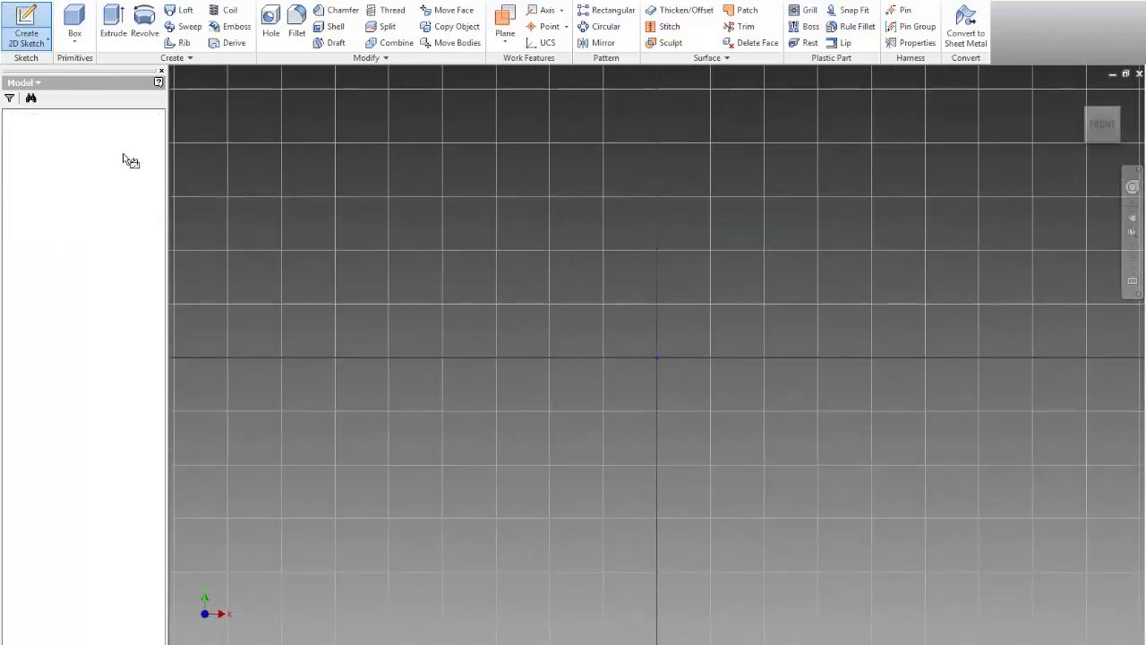
{"action": "key", "text": "alt+Tab"}
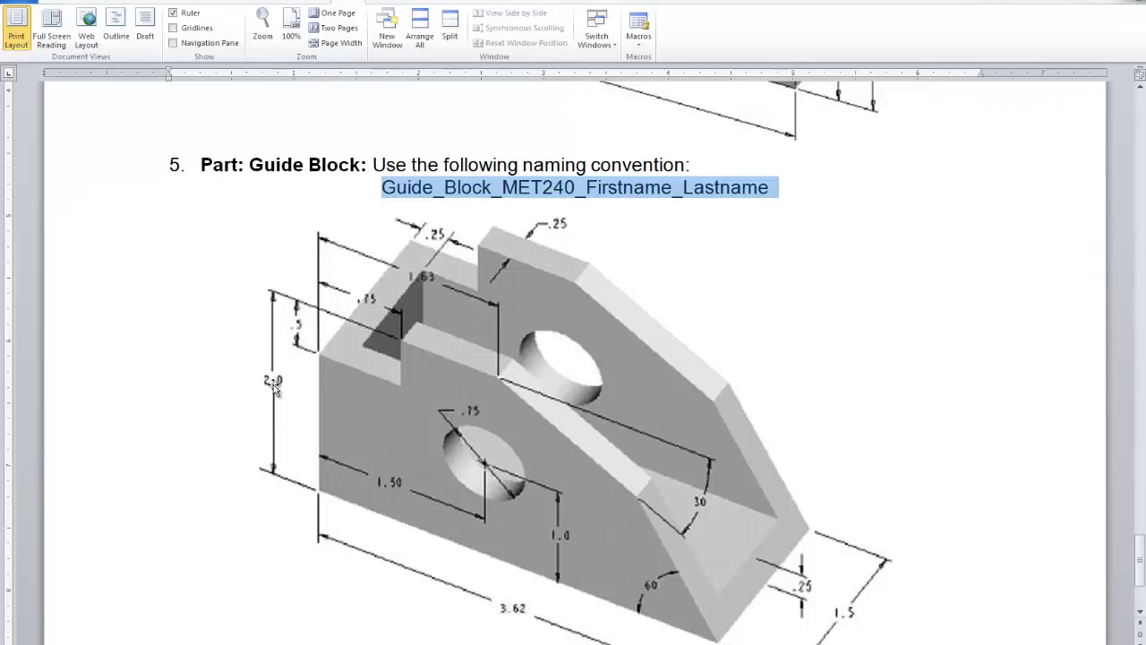
{"action": "scroll", "coordinate": [858, 583], "scroll_direction": "down", "scroll_amount": 1}
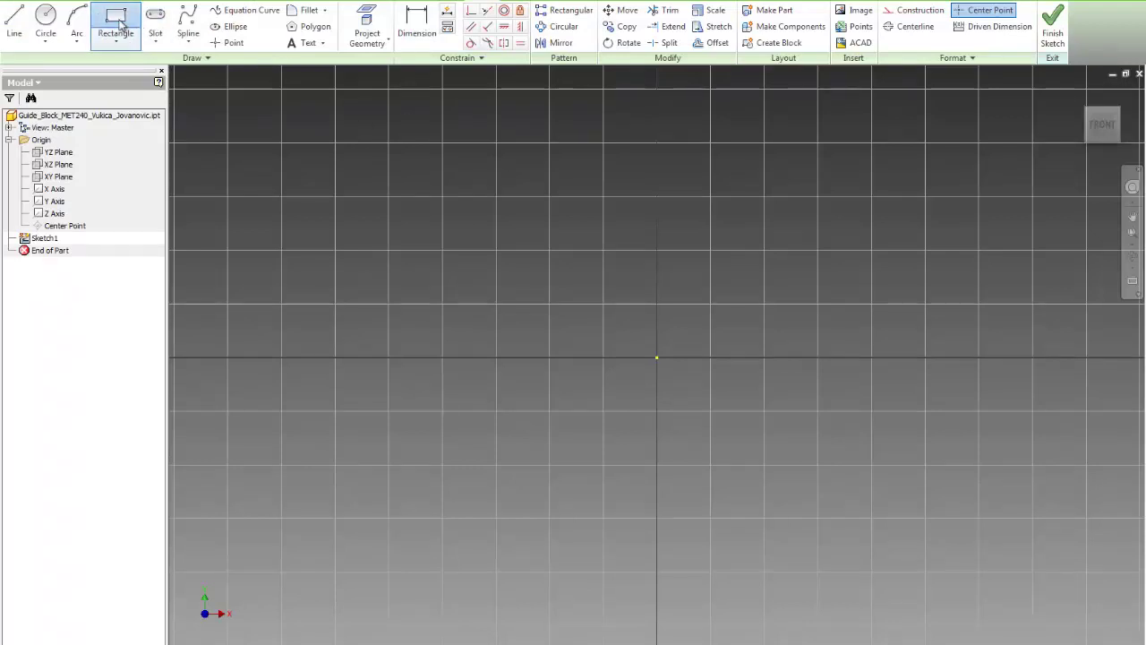
Step: Draw a rectangle starting at the sketch origin
{"action": "left_click", "coordinate": [119, 23]}
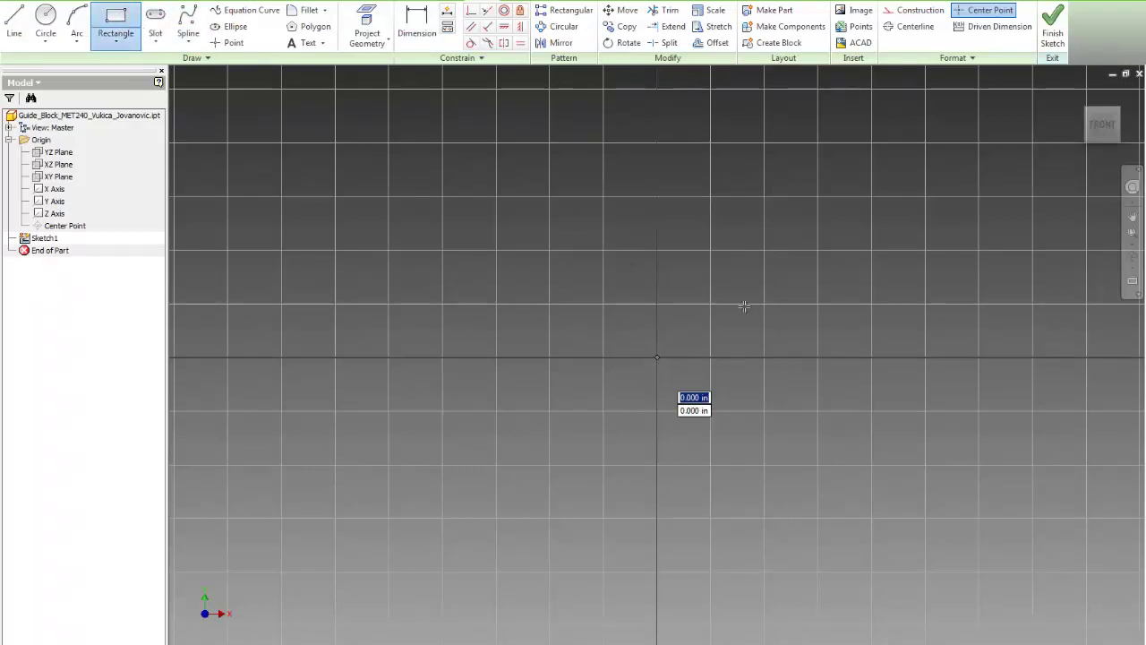
{"action": "left_click", "coordinate": [656, 357]}
{"action": "left_click", "coordinate": [927, 192]}
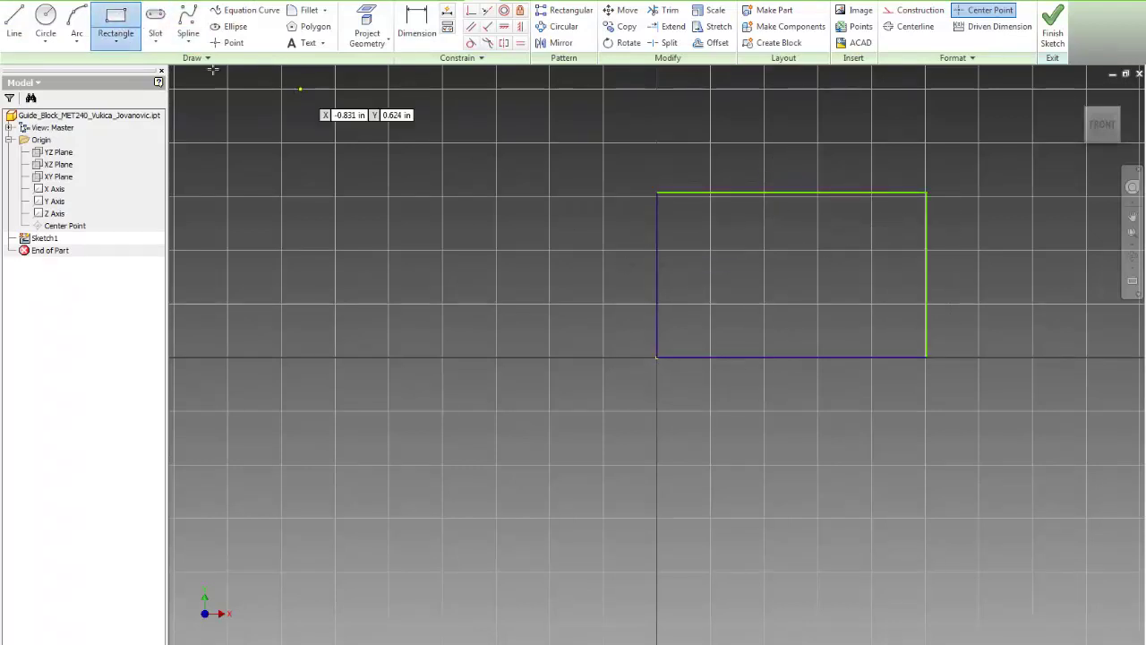
Step: Dimension the rectangle 3.620 wide by 2.000 tall and finish the sketch
{"action": "left_click", "coordinate": [432, 26]}
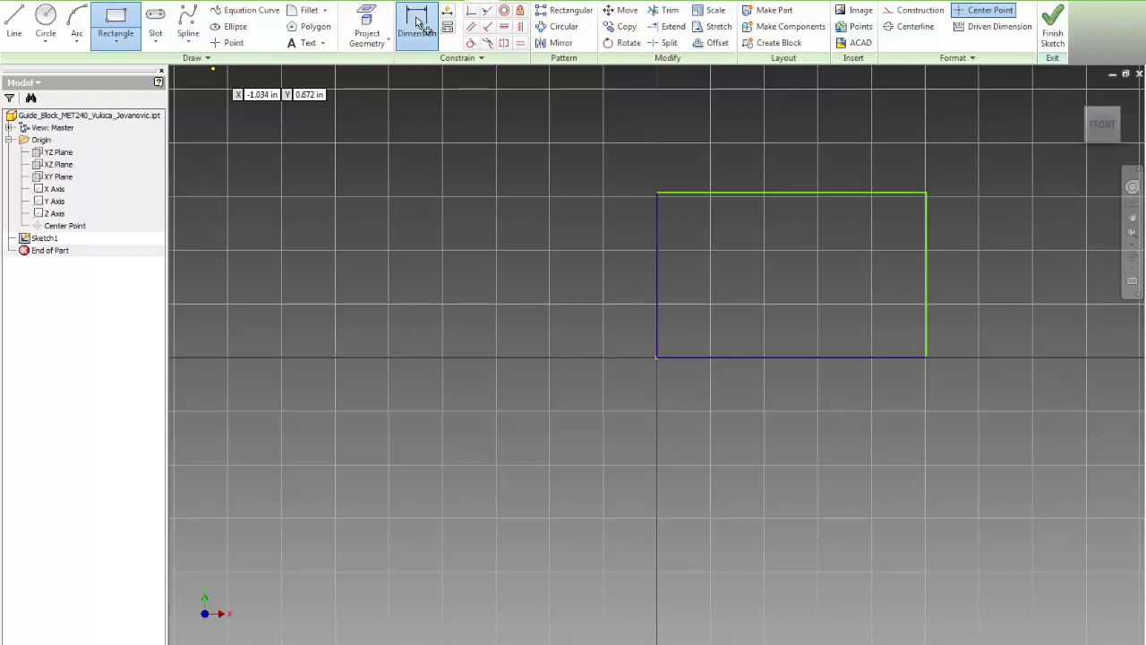
{"action": "left_click", "coordinate": [772, 358]}
{"action": "left_click", "coordinate": [790, 401]}
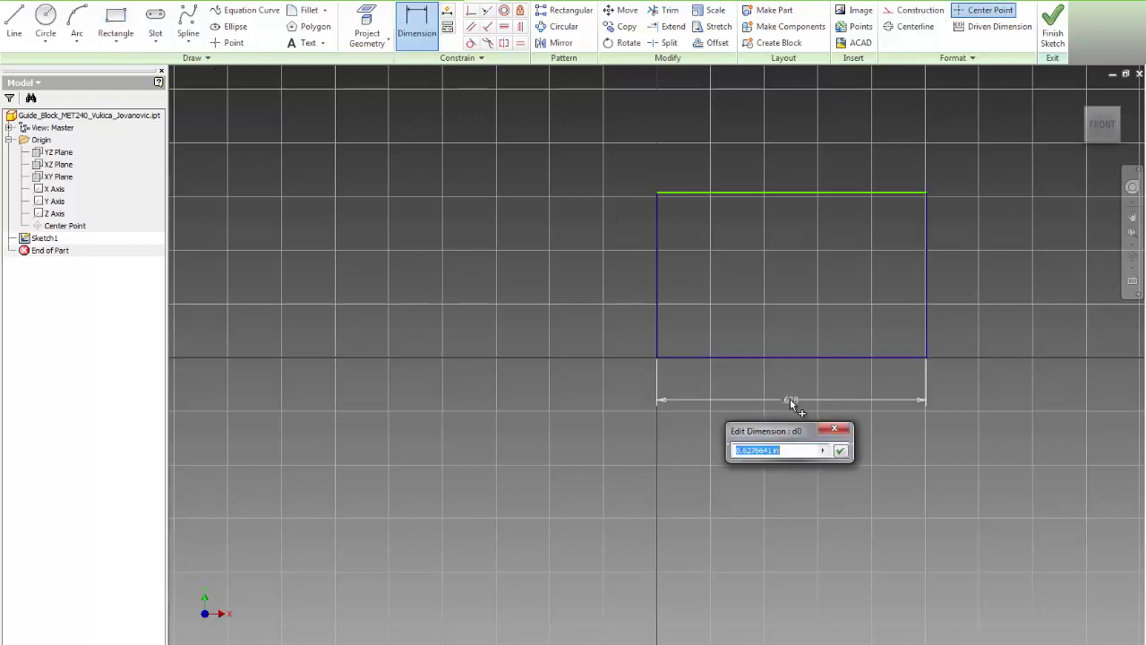
{"action": "type", "text": "2"}
{"action": "key", "text": "Return"}
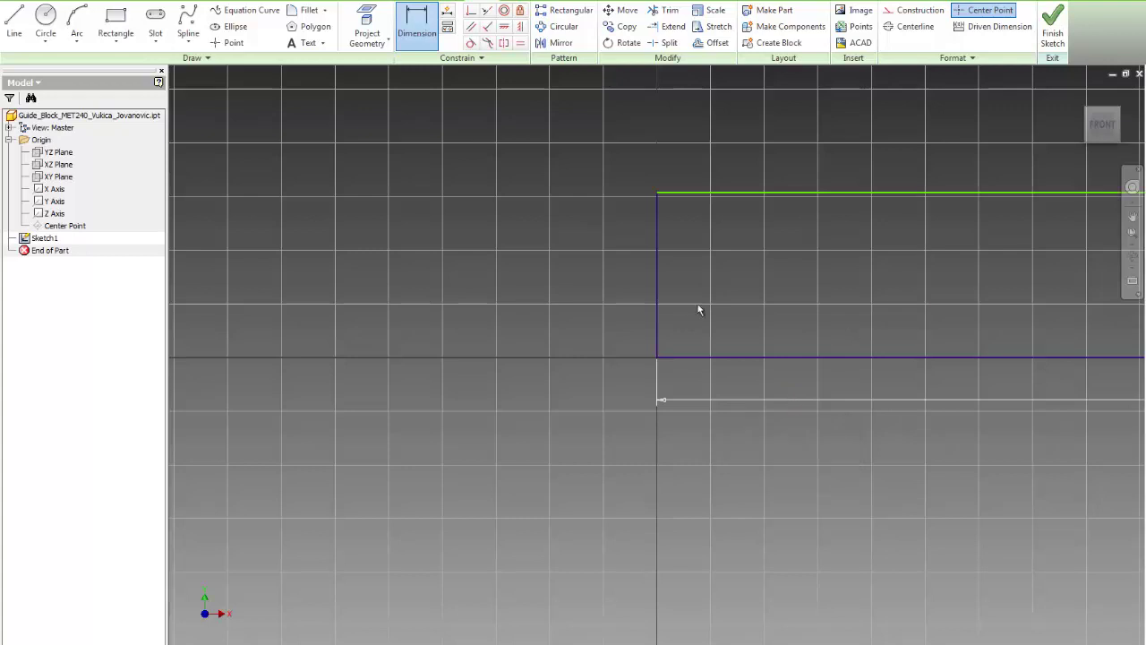
{"action": "left_click", "coordinate": [660, 315]}
{"action": "left_click", "coordinate": [580, 296]}
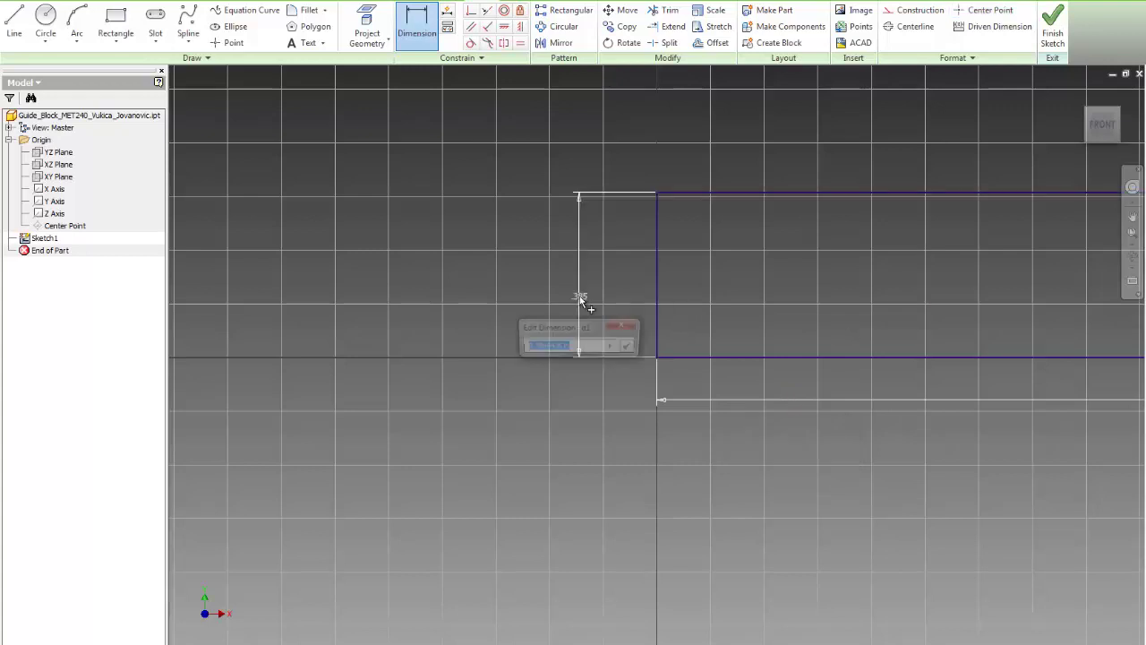
{"action": "type", "text": "1"}
{"action": "key", "text": "Return"}
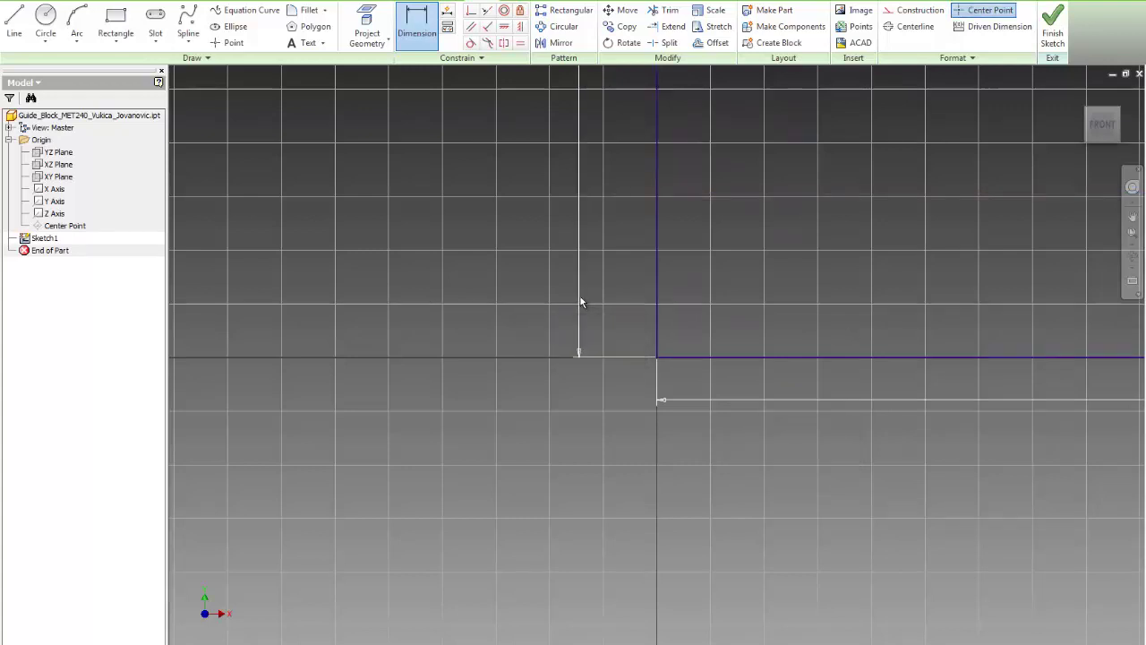
{"action": "key", "text": "Home"}
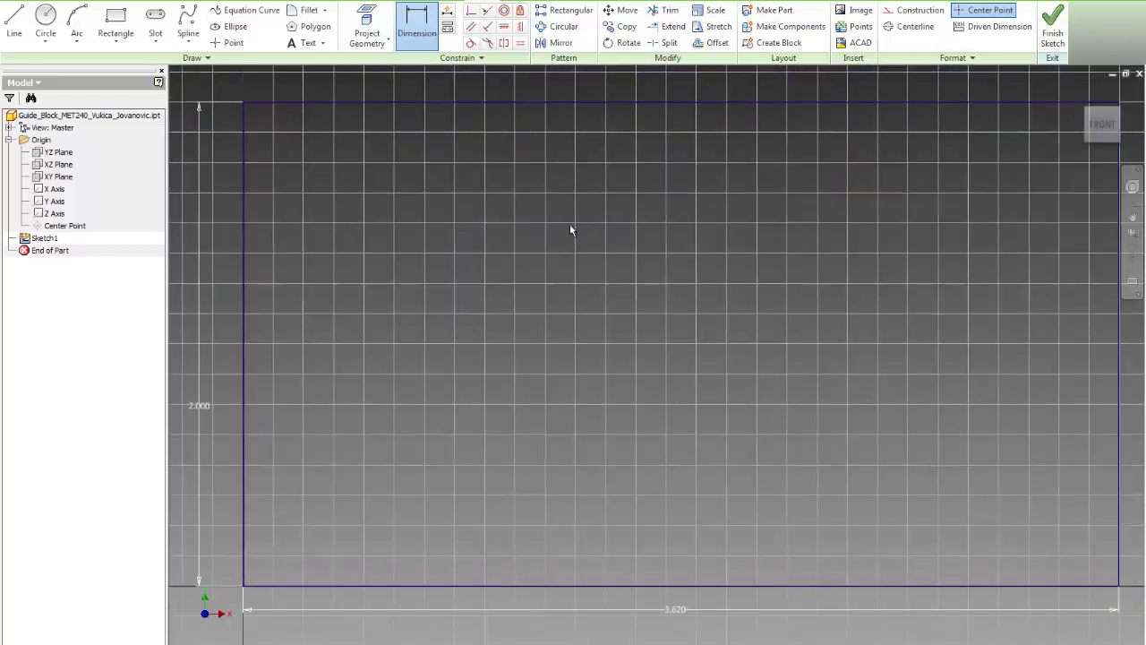
{"action": "scroll", "coordinate": [569, 231], "scroll_direction": "down", "scroll_amount": 1}
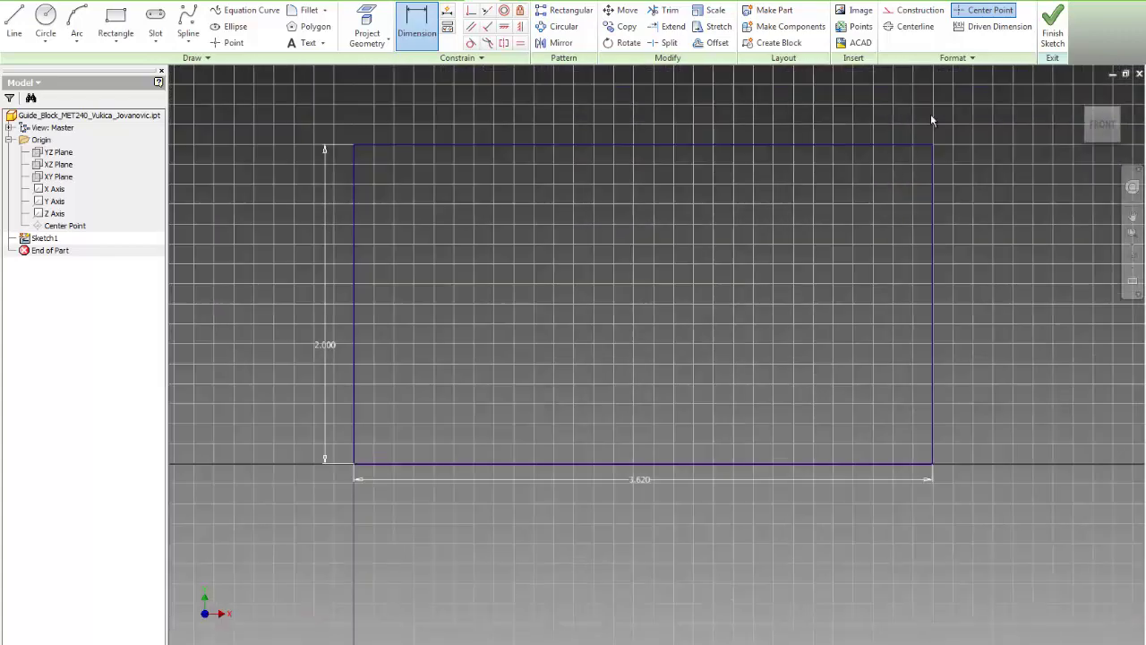
{"action": "left_click", "coordinate": [1043, 40]}
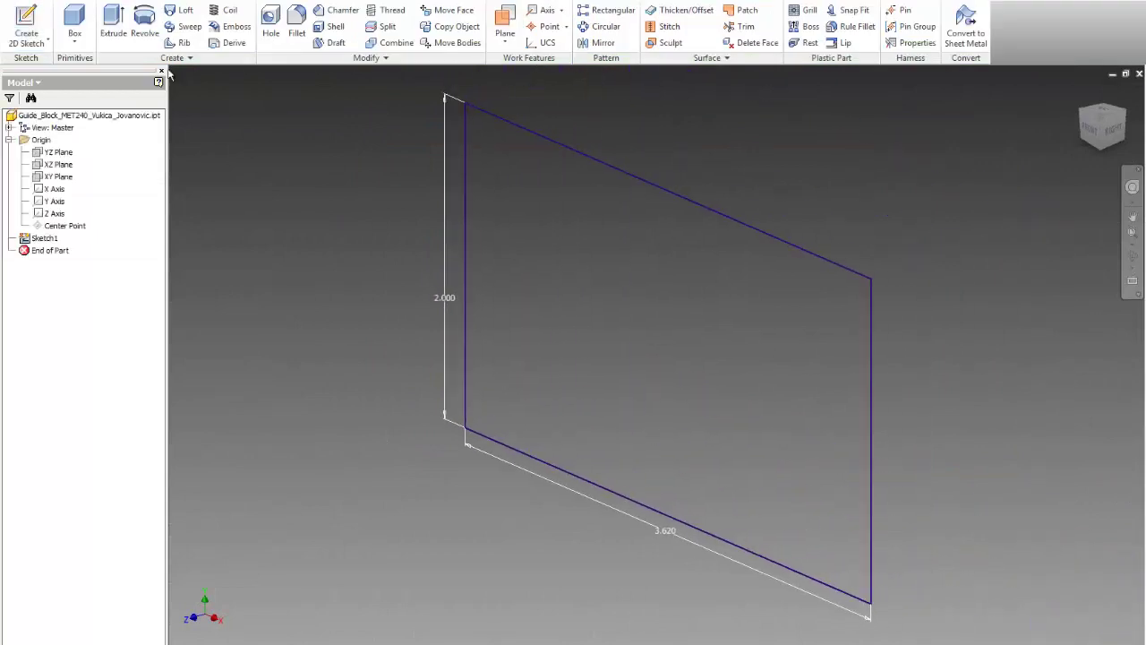
Step: Extrude the rectangle 1.5 deep into a solid box
{"action": "left_click", "coordinate": [113, 24]}
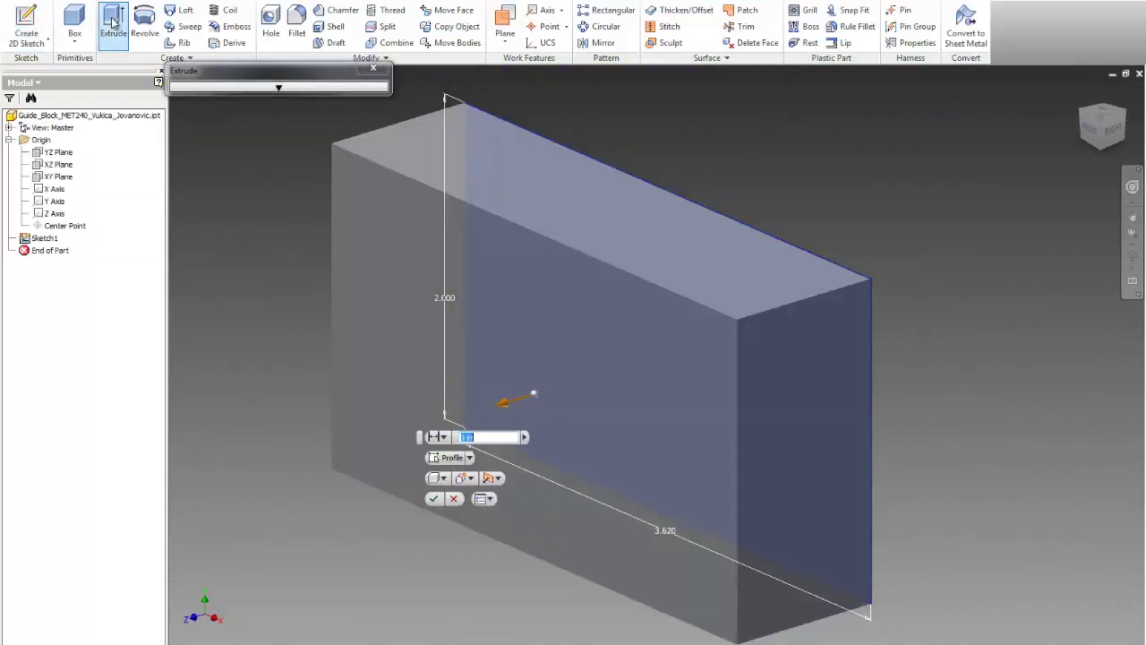
{"action": "type", "text": "1.5"}
{"action": "key", "text": "Return"}
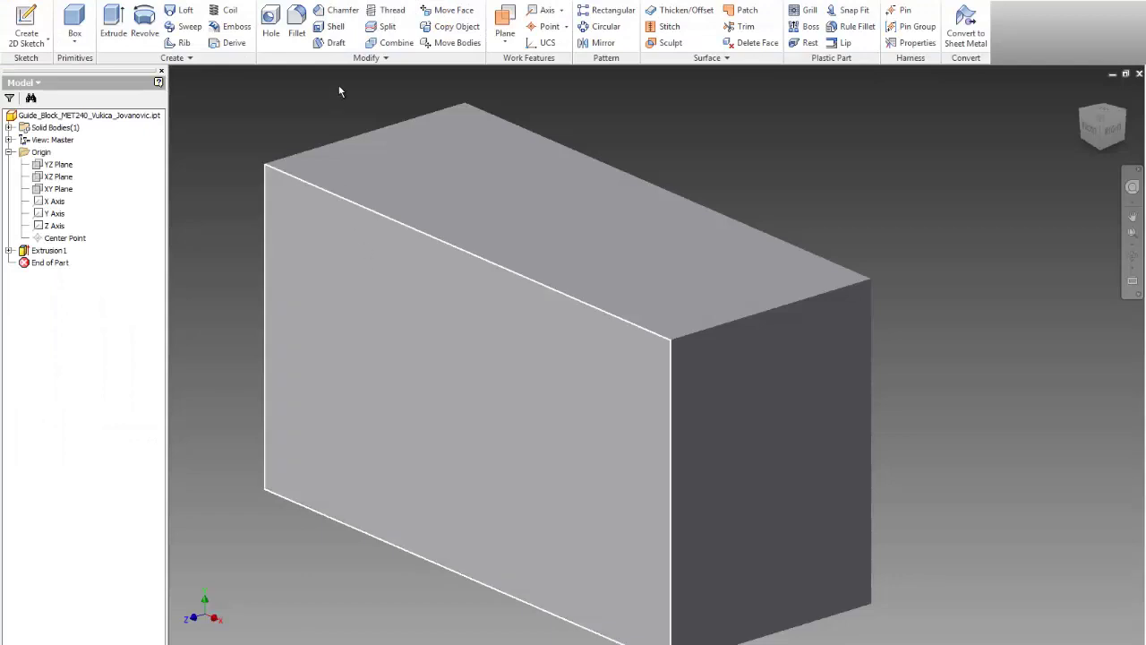
Step: Shell the box with 0.25 walls, removing the top face
{"action": "left_click", "coordinate": [334, 28]}
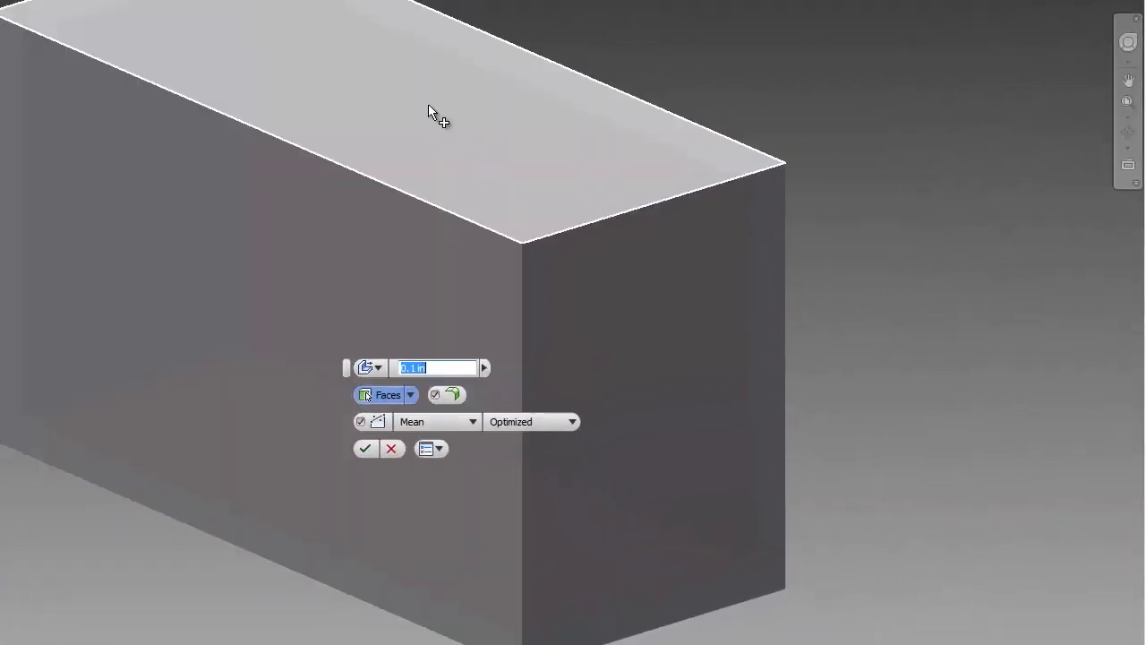
{"action": "left_click", "coordinate": [427, 104]}
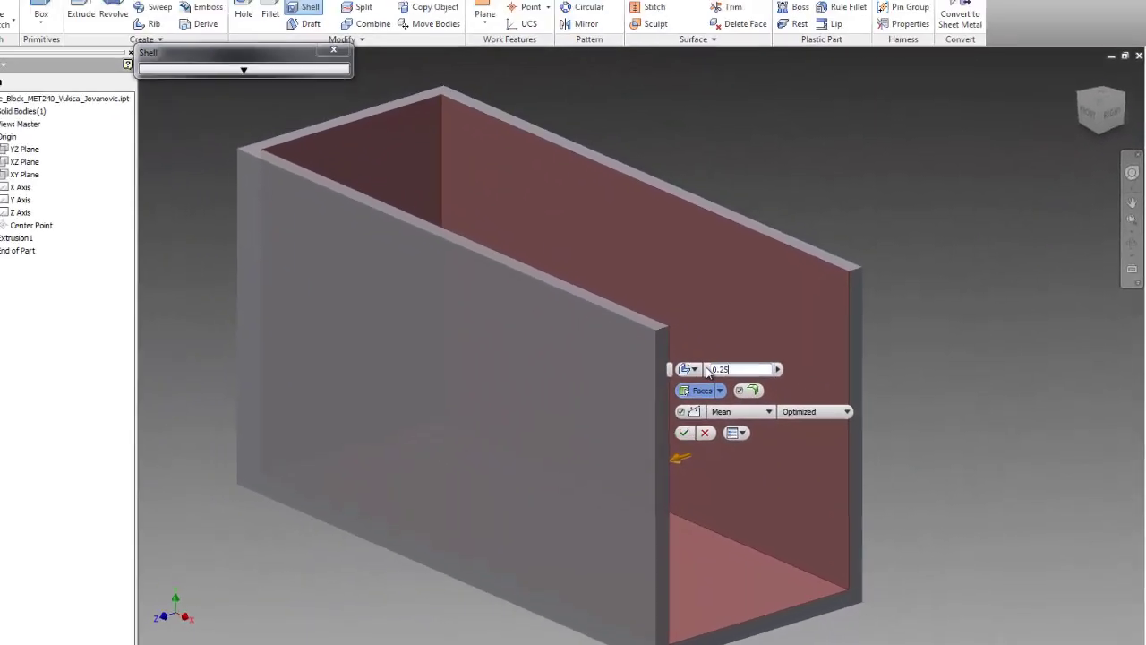
{"action": "key", "text": "Return"}
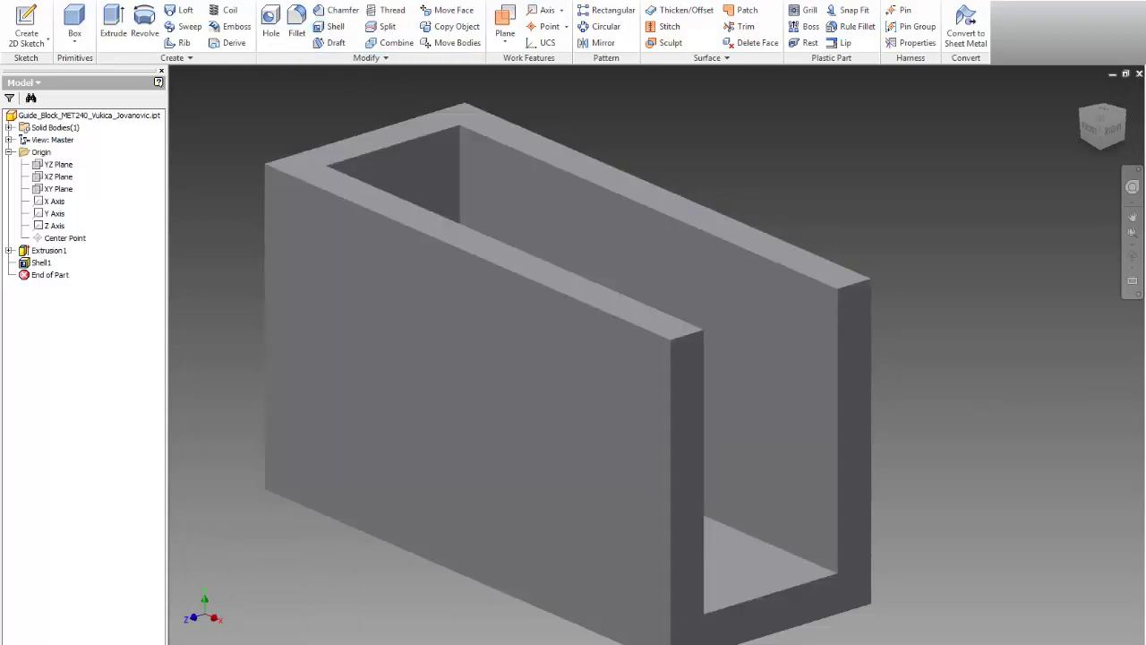
Step: Sketch on the block's front face a line from the bottom-right corner to the top edge
{"action": "key", "text": "alt+Tab"}
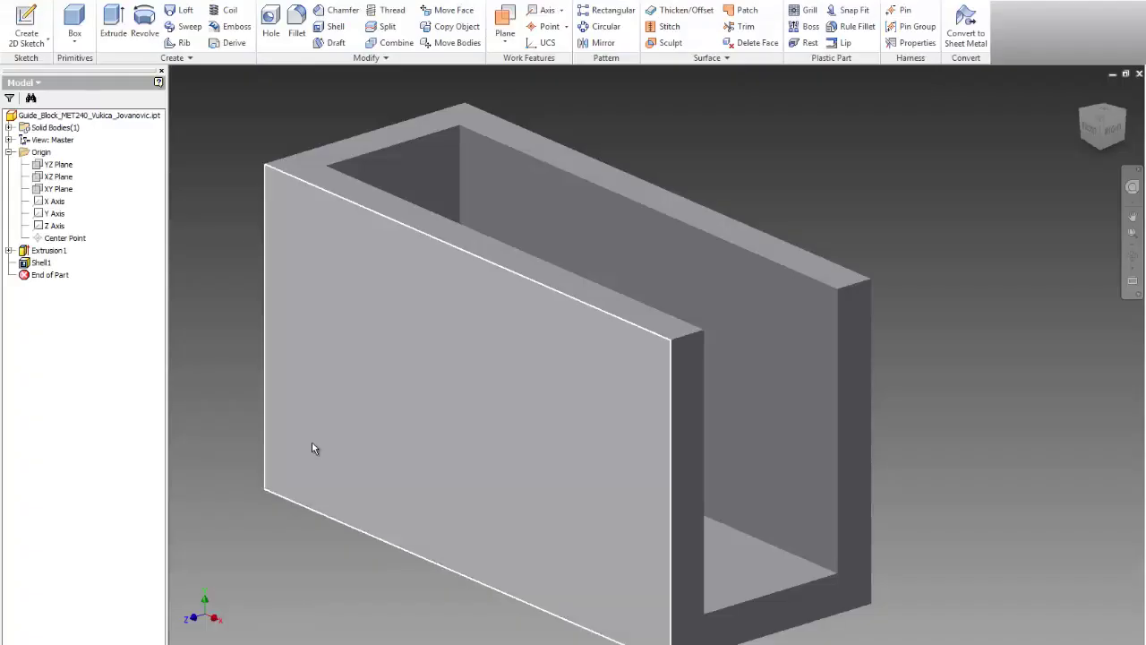
{"action": "left_click", "coordinate": [26, 27]}
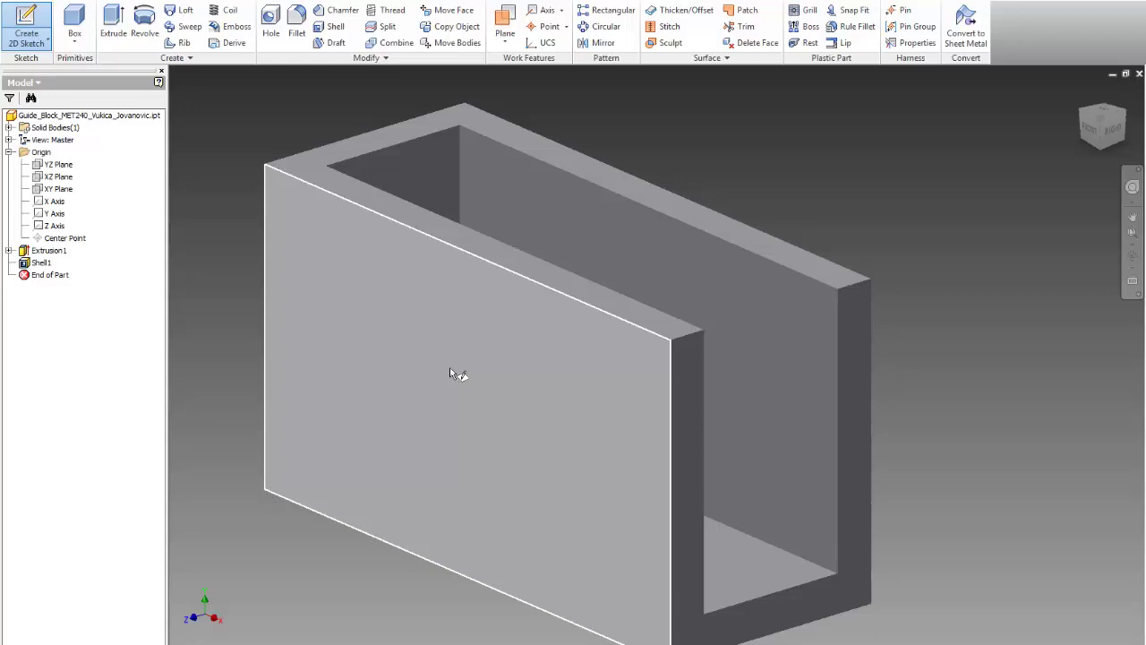
{"action": "left_click", "coordinate": [449, 368]}
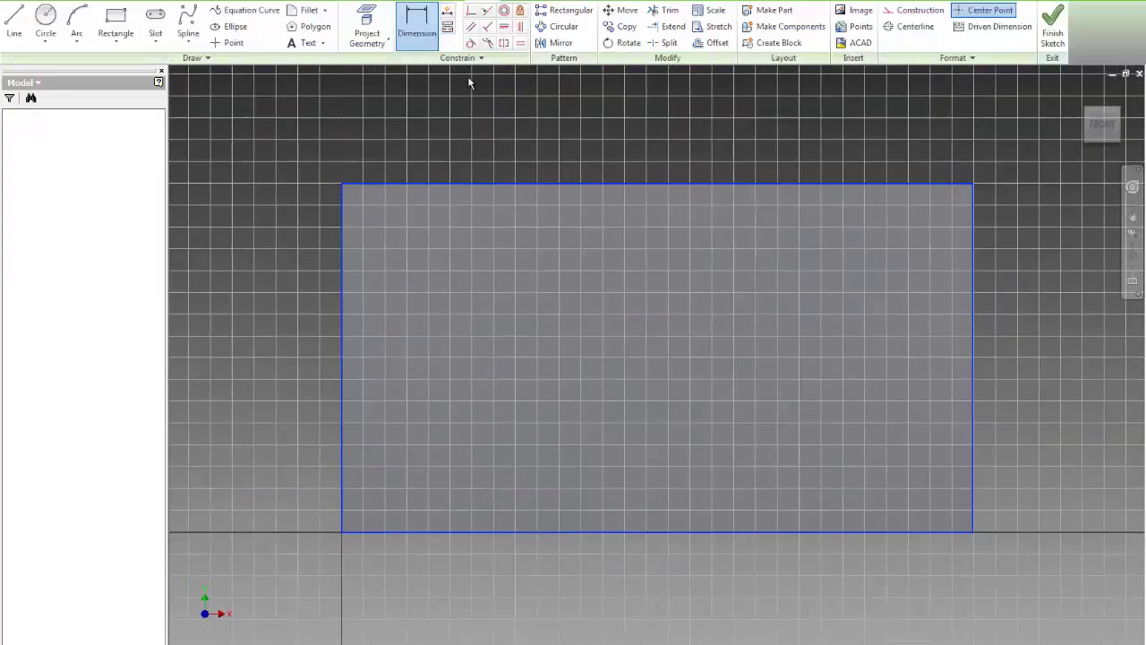
{"action": "left_click", "coordinate": [14, 23]}
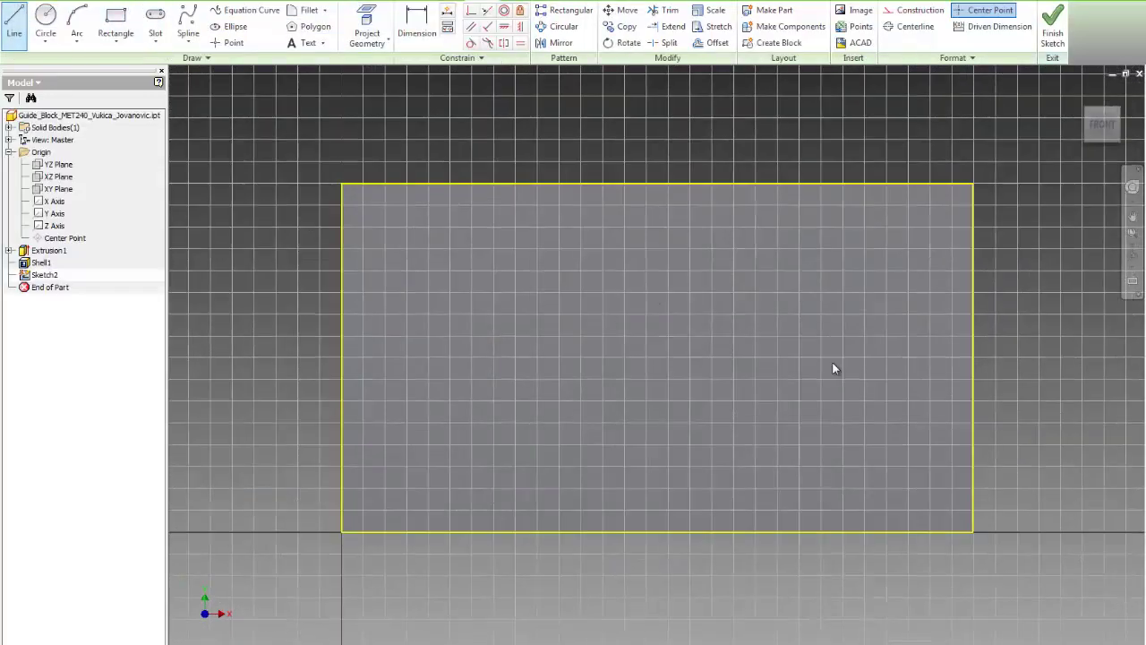
{"action": "left_click", "coordinate": [974, 532]}
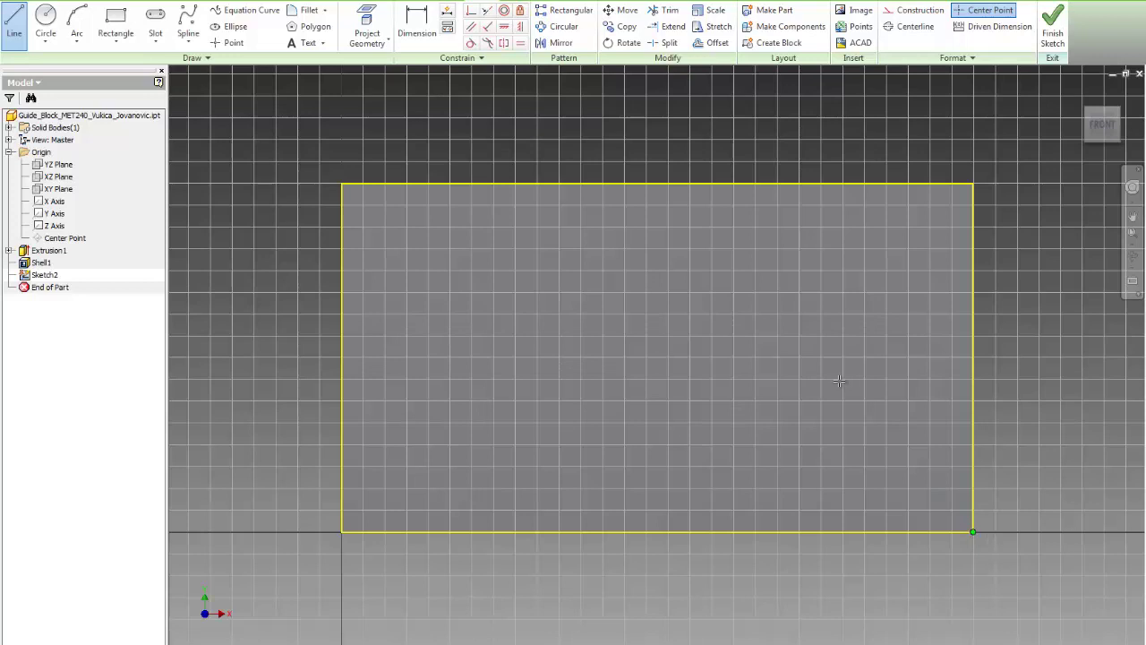
{"action": "left_click", "coordinate": [679, 184]}
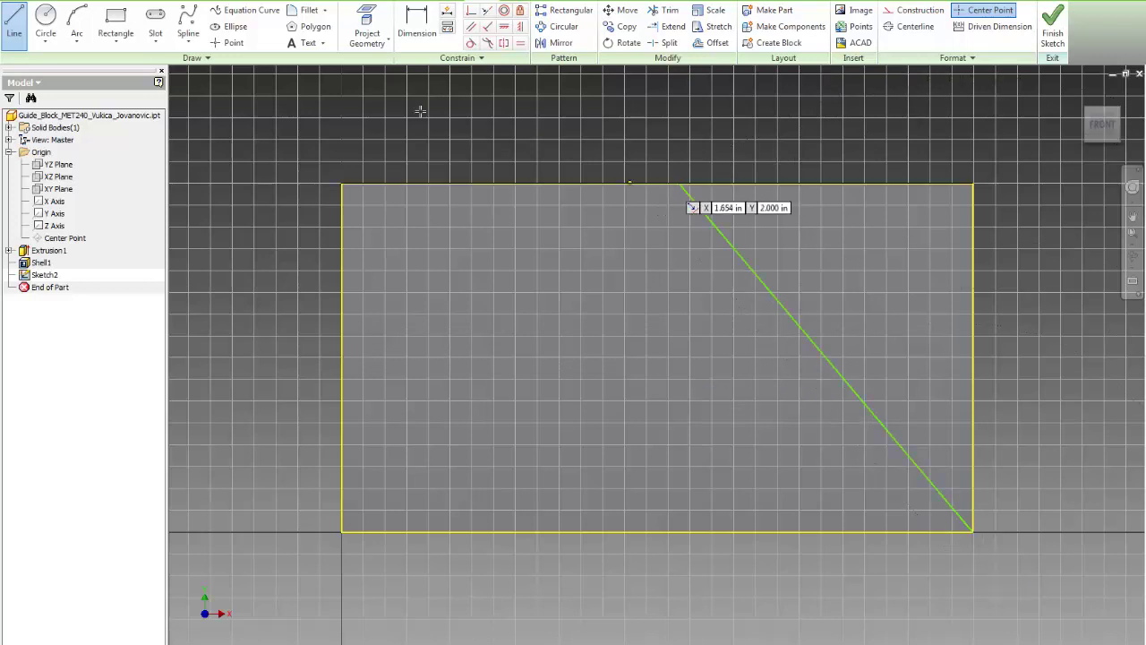
{"action": "key", "text": "Escape"}
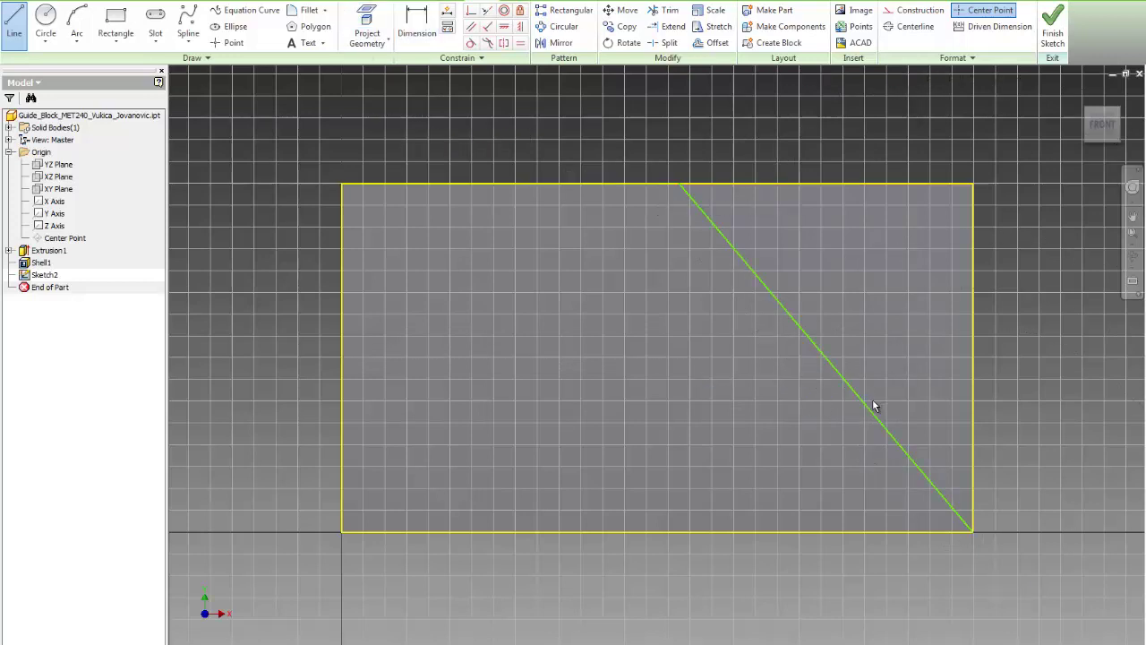
Step: Add a 60° angle dimension against the right edge, then undo it
{"action": "key", "text": "d"}
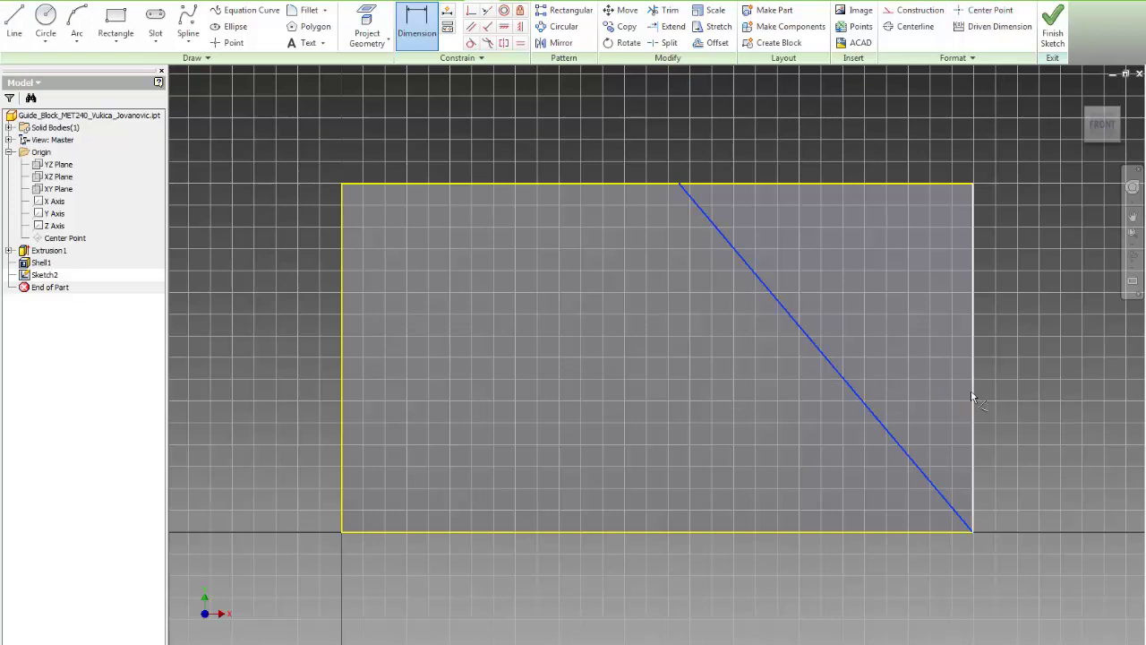
{"action": "left_click", "coordinate": [971, 391]}
{"action": "left_click", "coordinate": [902, 353]}
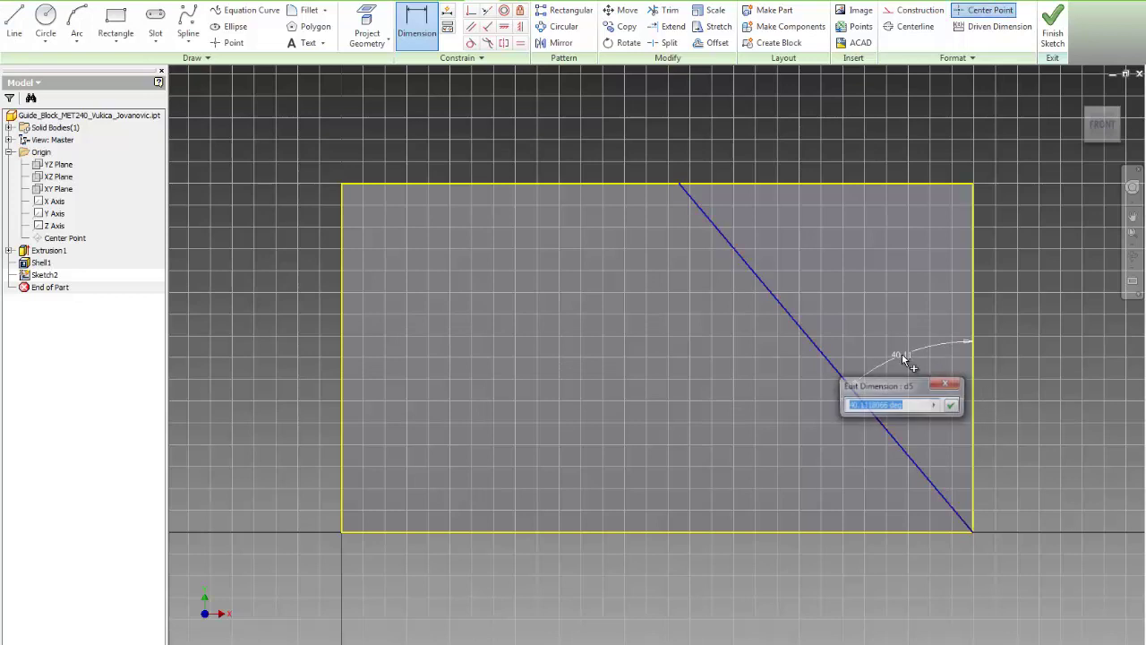
{"action": "type", "text": "60"}
{"action": "key", "text": "Return"}
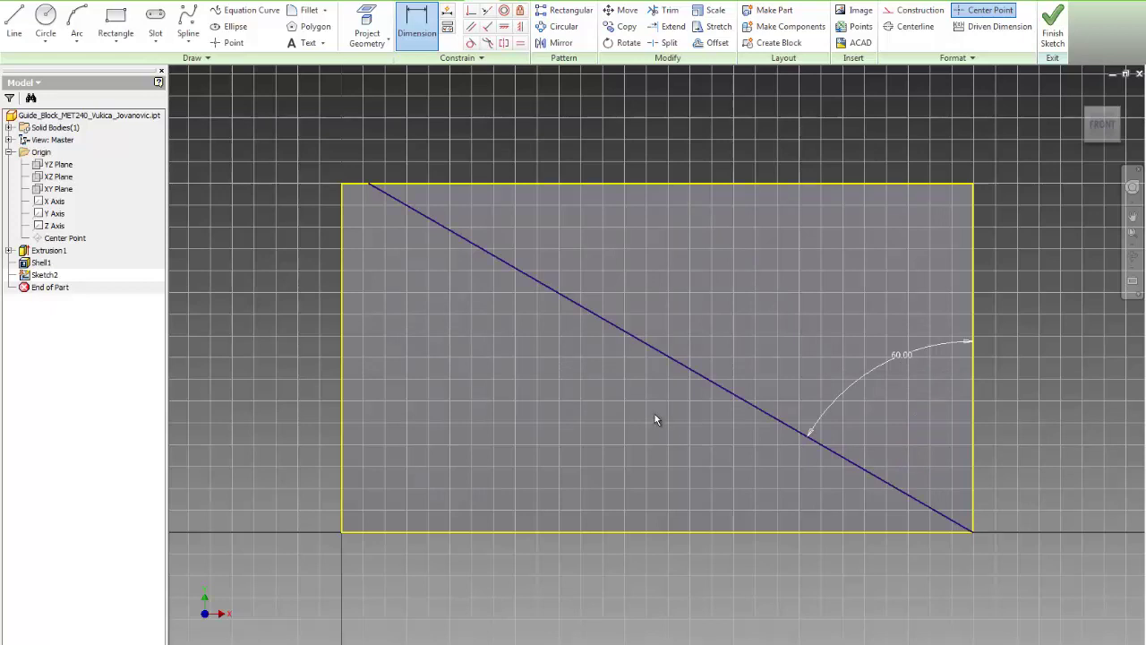
{"action": "key", "text": "ctrl+z"}
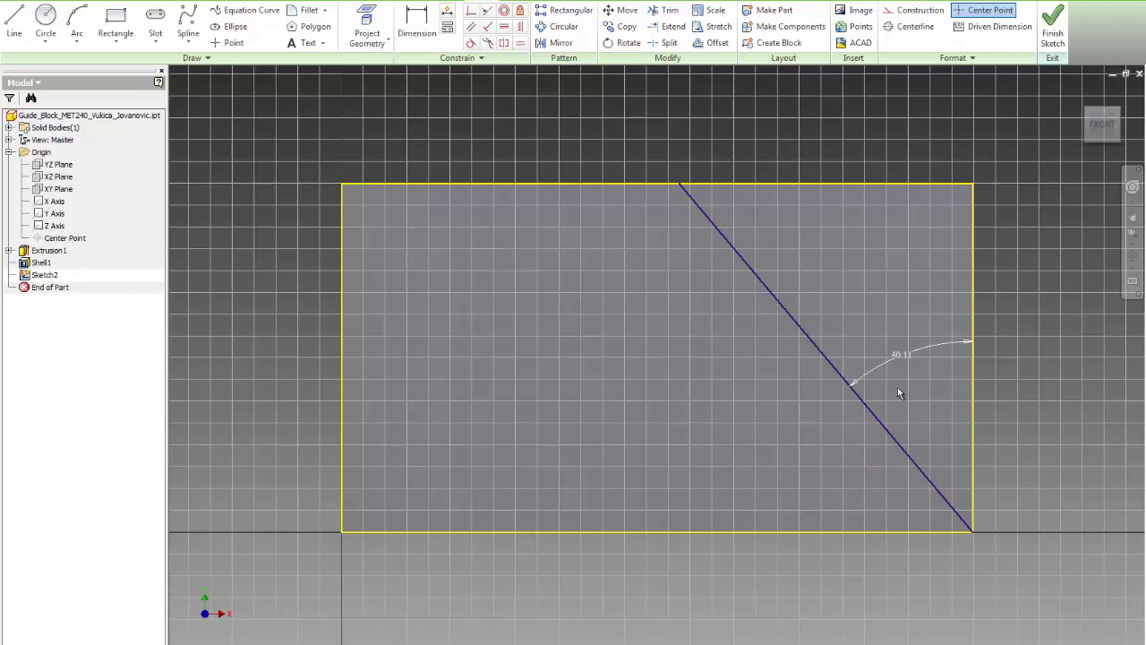
{"action": "key", "text": "ctrl+z"}
Step: Dimension the line at 60° to the bottom edge and finish the sketch
{"action": "key", "text": "d"}
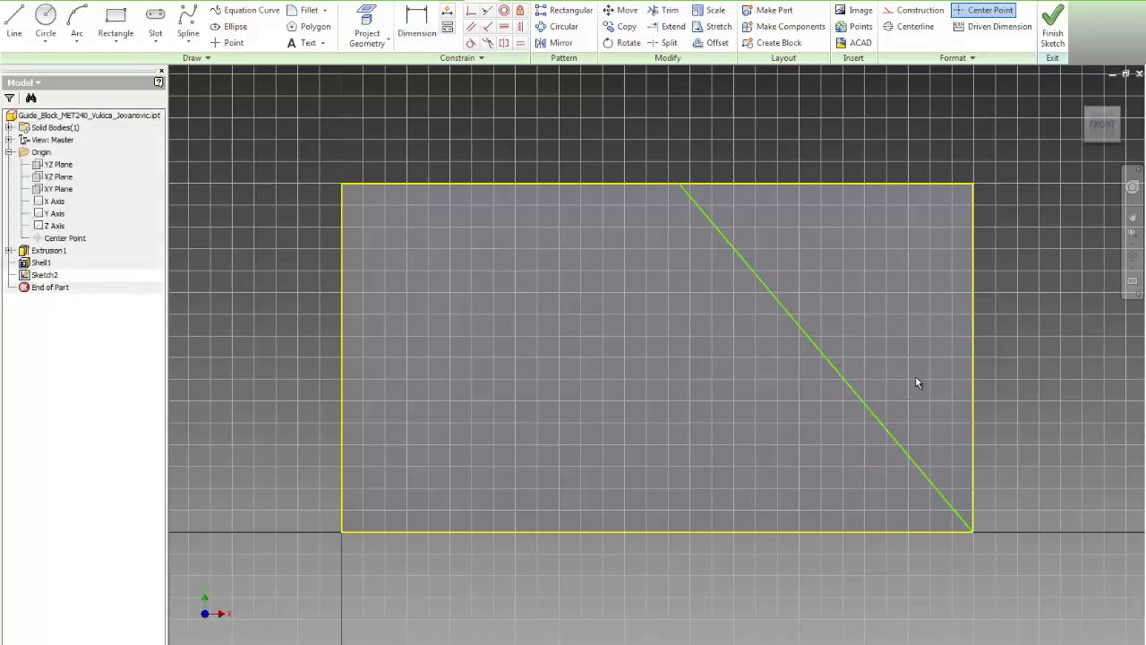
{"action": "left_click", "coordinate": [878, 420]}
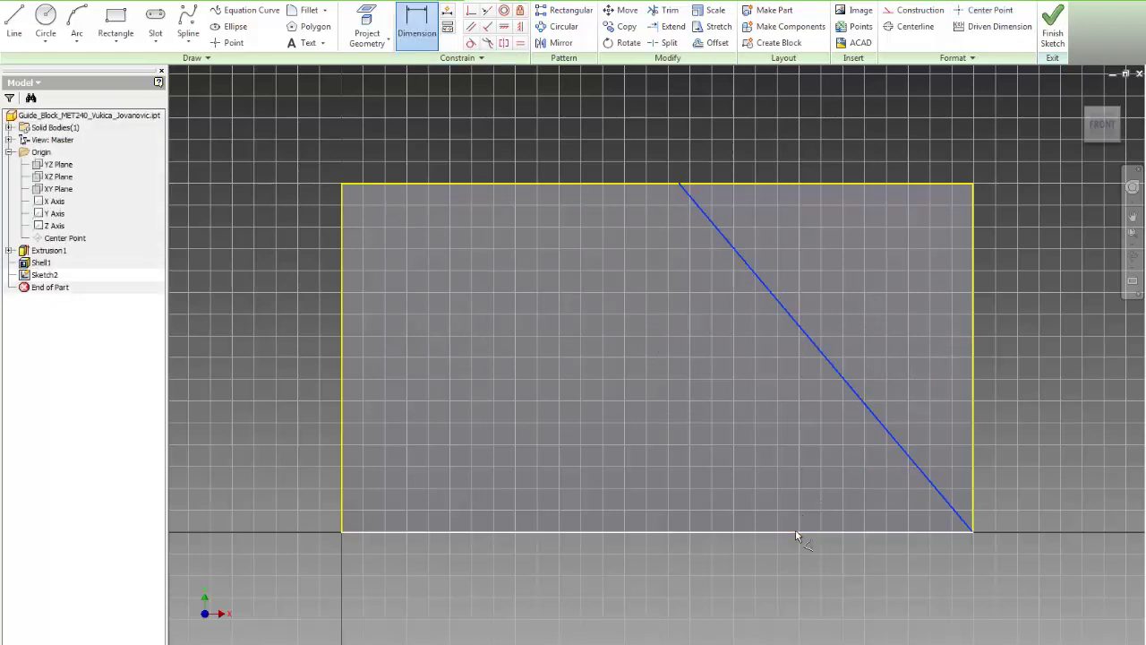
{"action": "left_click", "coordinate": [798, 532]}
{"action": "left_click", "coordinate": [803, 473]}
{"action": "type", "text": "60"}
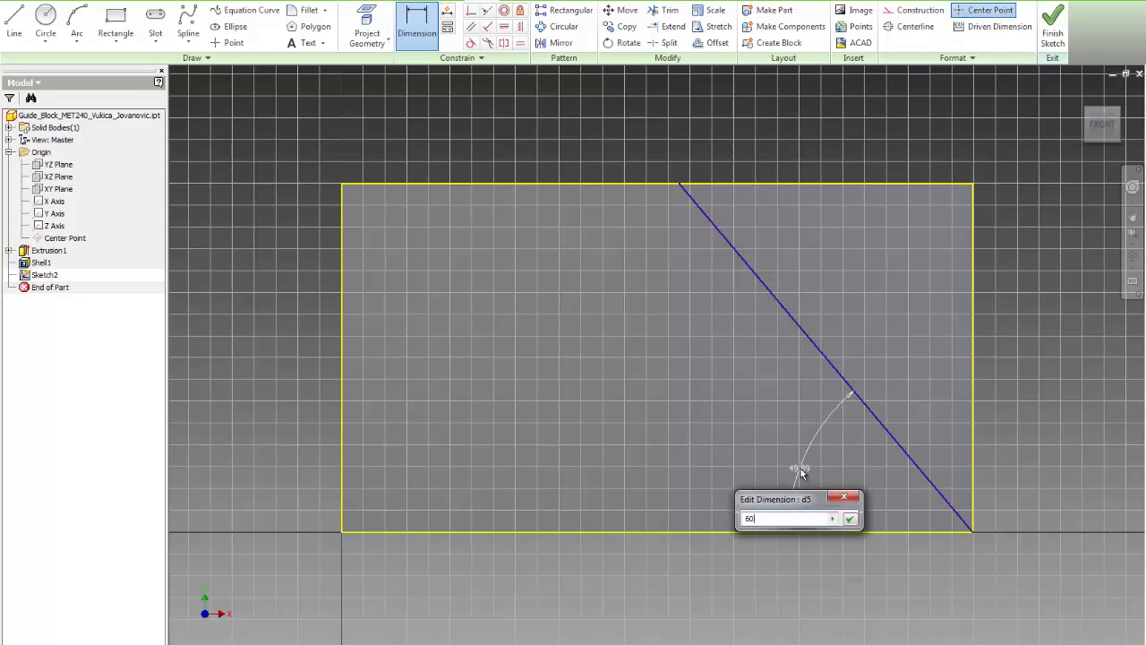
{"action": "key", "text": "Return"}
{"action": "left_click", "coordinate": [1053, 27]}
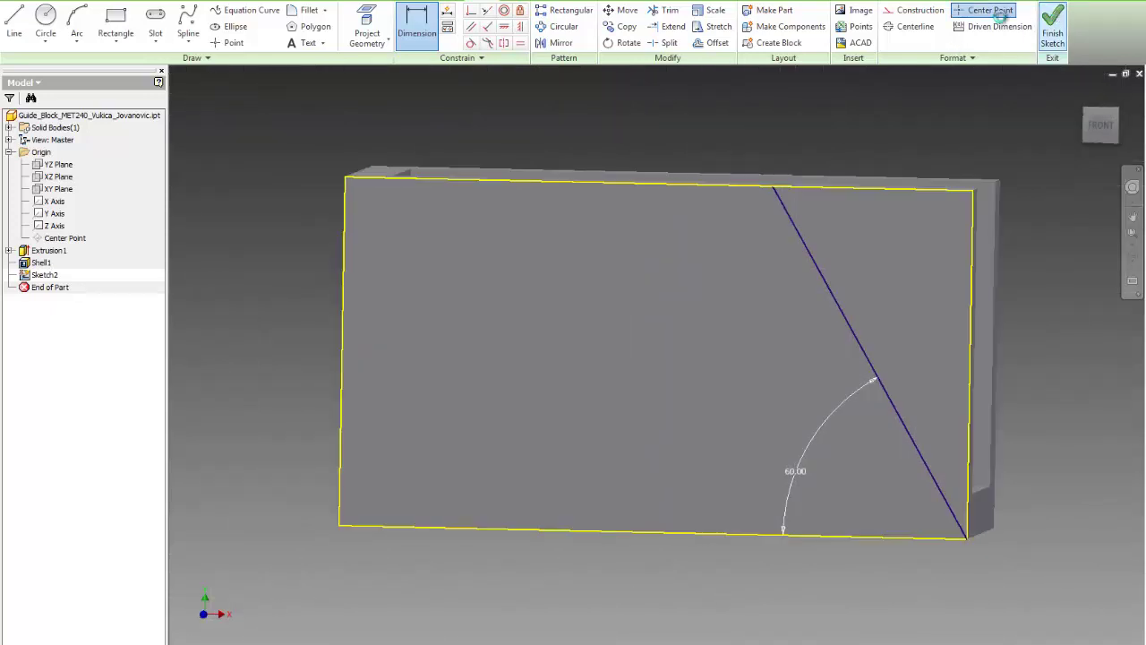
Step: Extrude-cut the triangular profile right of the 60° line Through All
{"action": "left_click", "coordinate": [113, 22]}
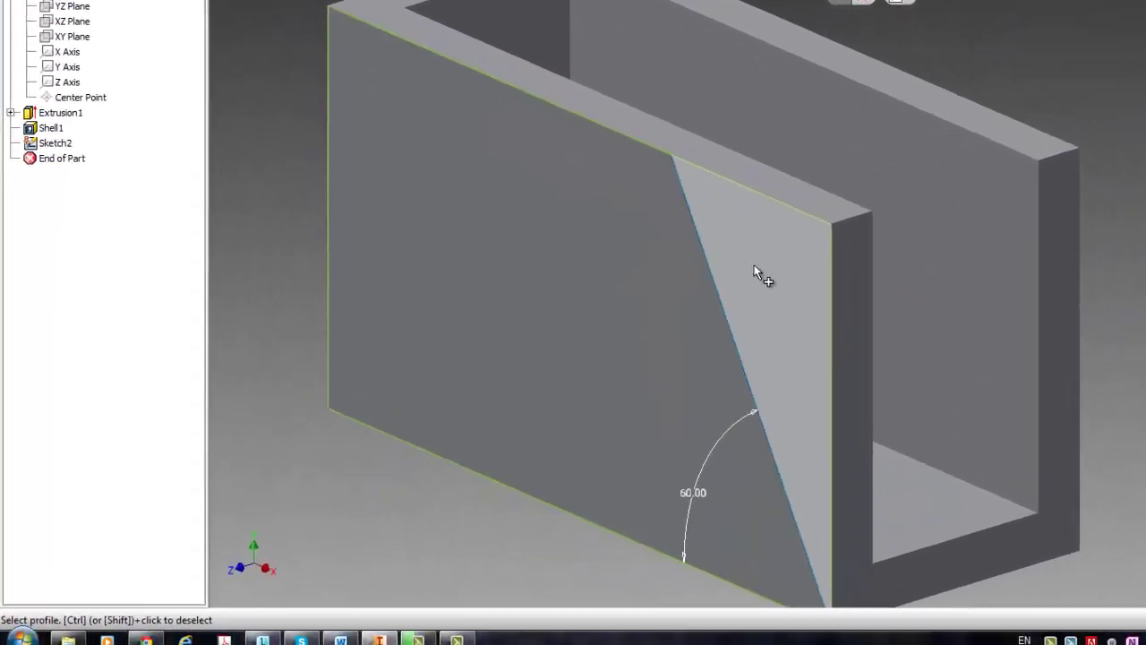
{"action": "left_click", "coordinate": [758, 276]}
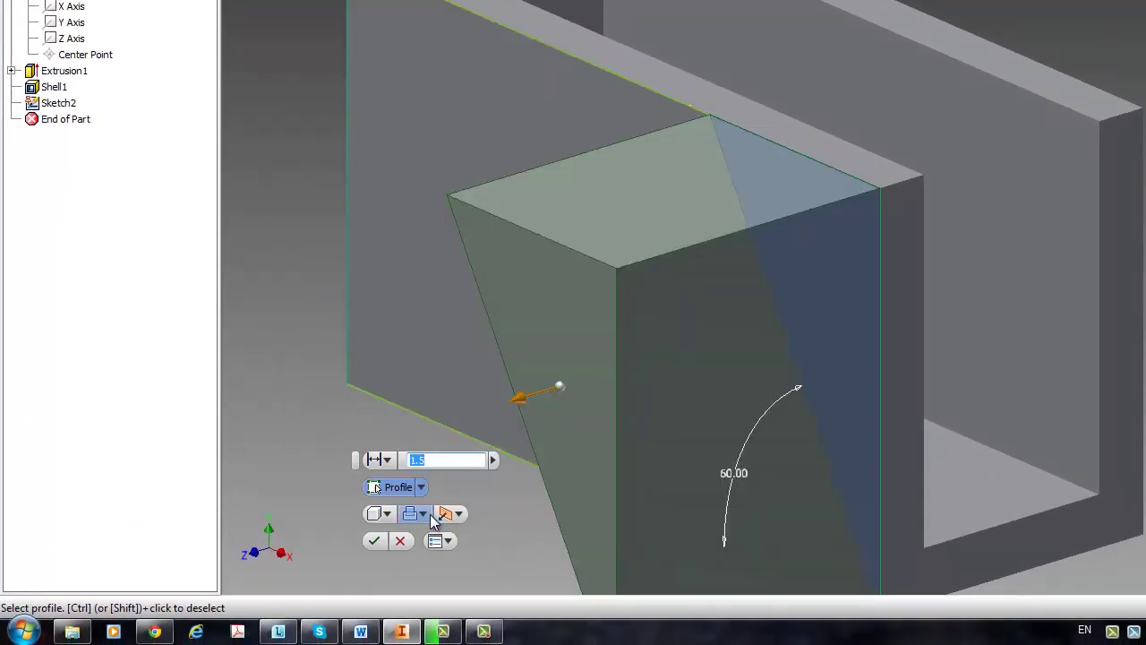
{"action": "left_click", "coordinate": [424, 514]}
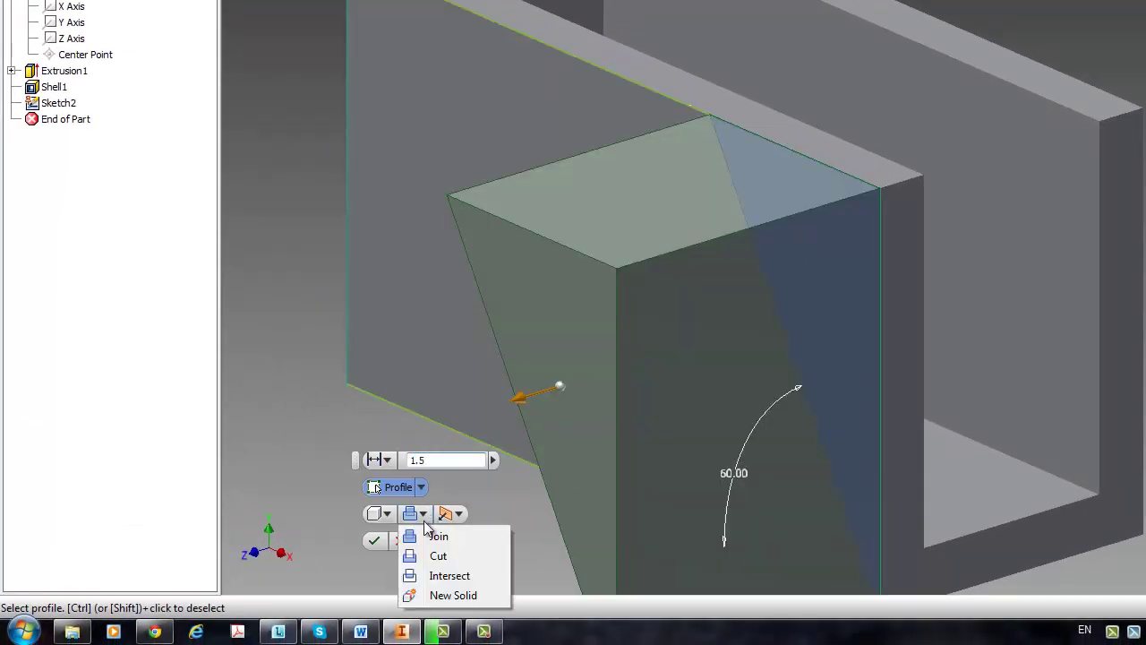
{"action": "left_click", "coordinate": [434, 555]}
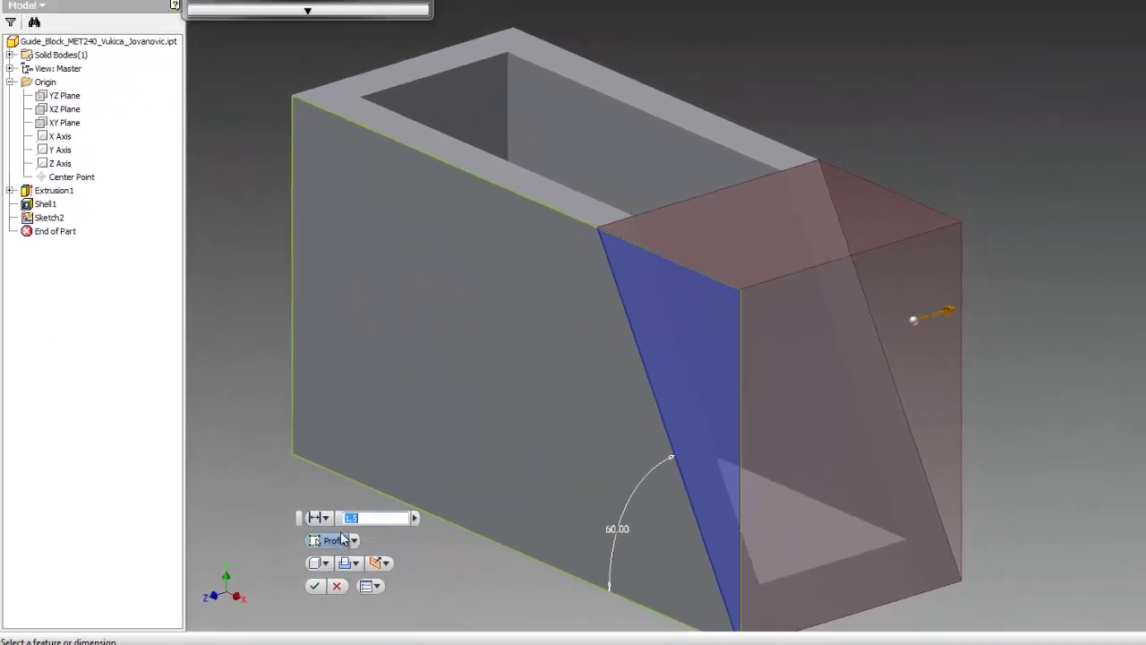
{"action": "left_click", "coordinate": [326, 518]}
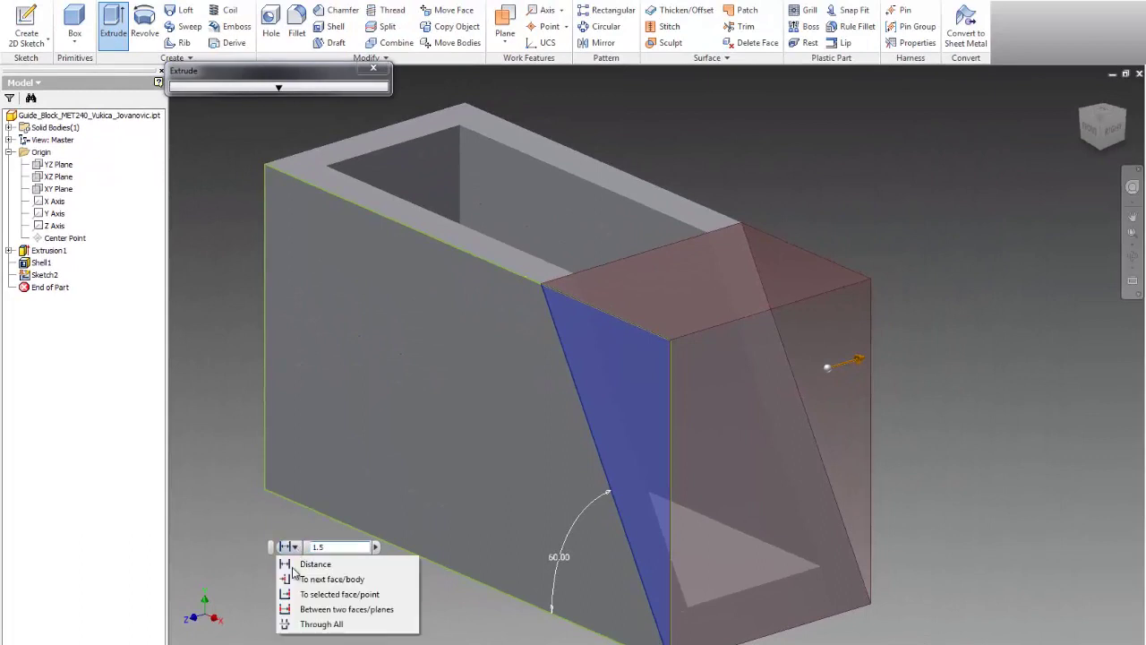
{"action": "left_click", "coordinate": [305, 624]}
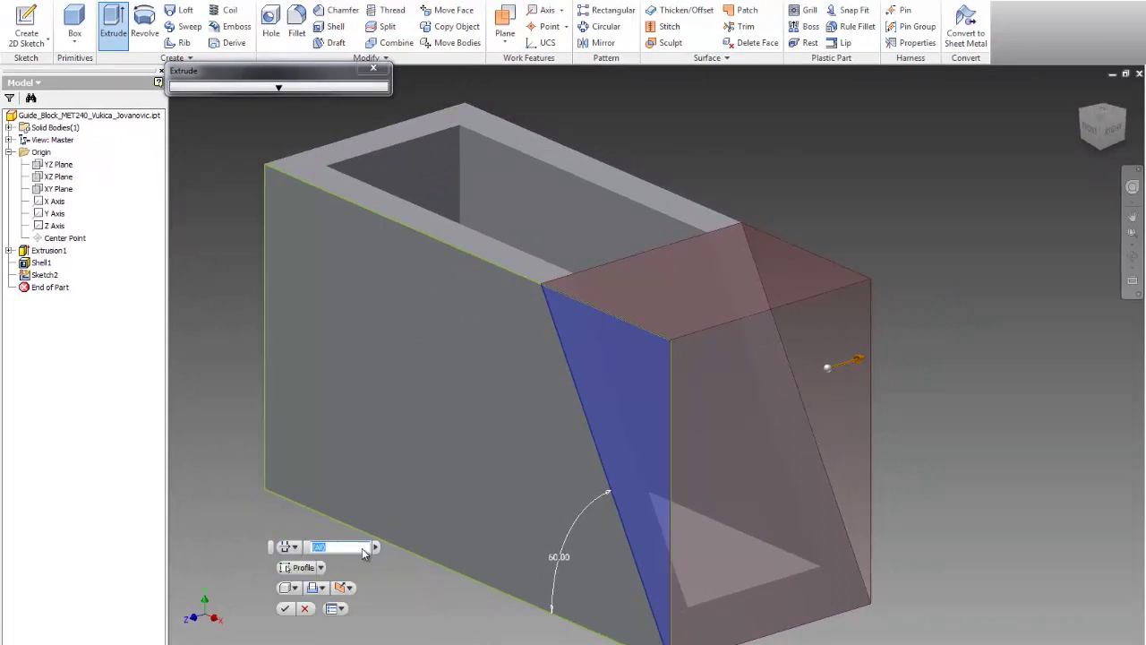
{"action": "left_click", "coordinate": [285, 608]}
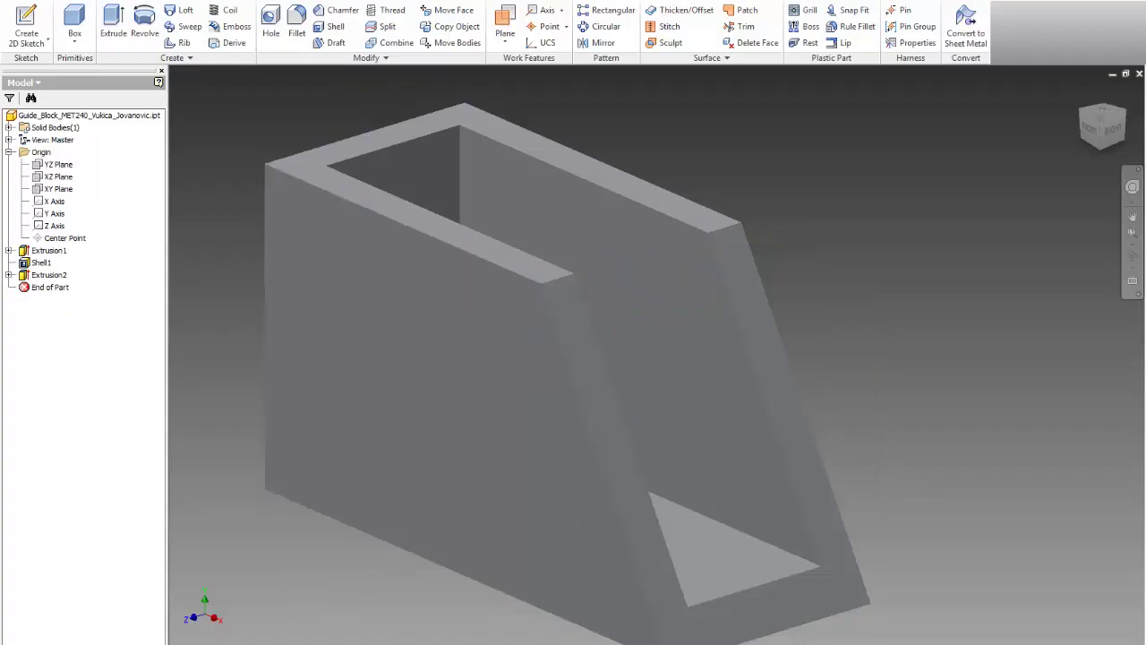
Step: Review the Guide Block drawing in Word and return to the Inventor part
{"action": "key", "text": "alt+Tab"}
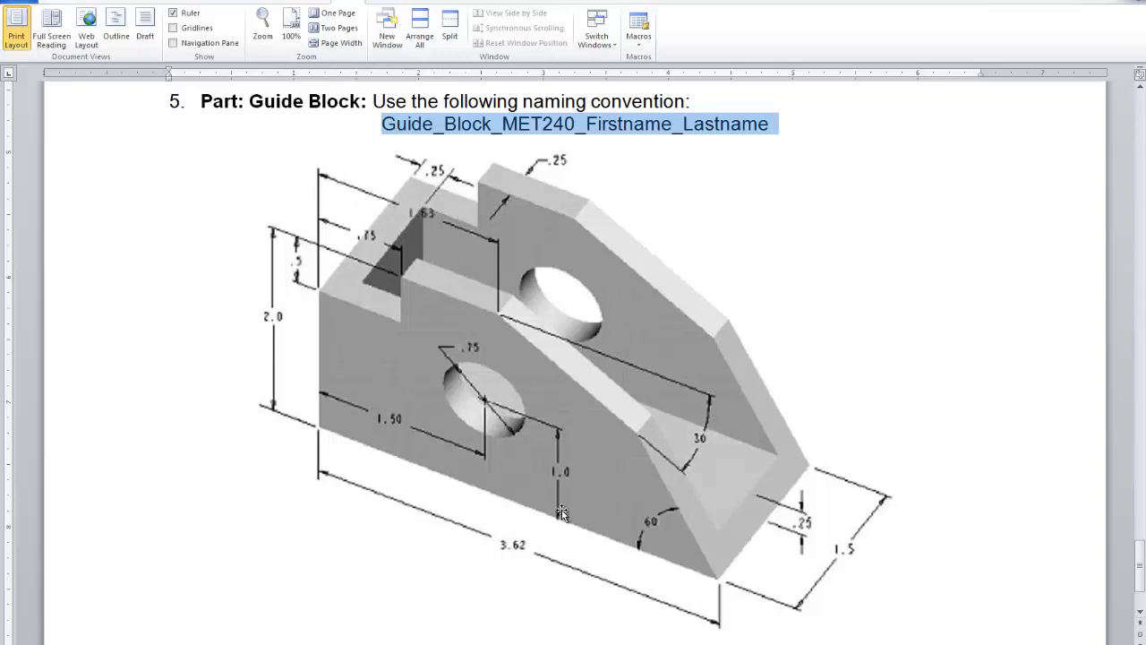
{"action": "key", "text": "alt+Tab"}
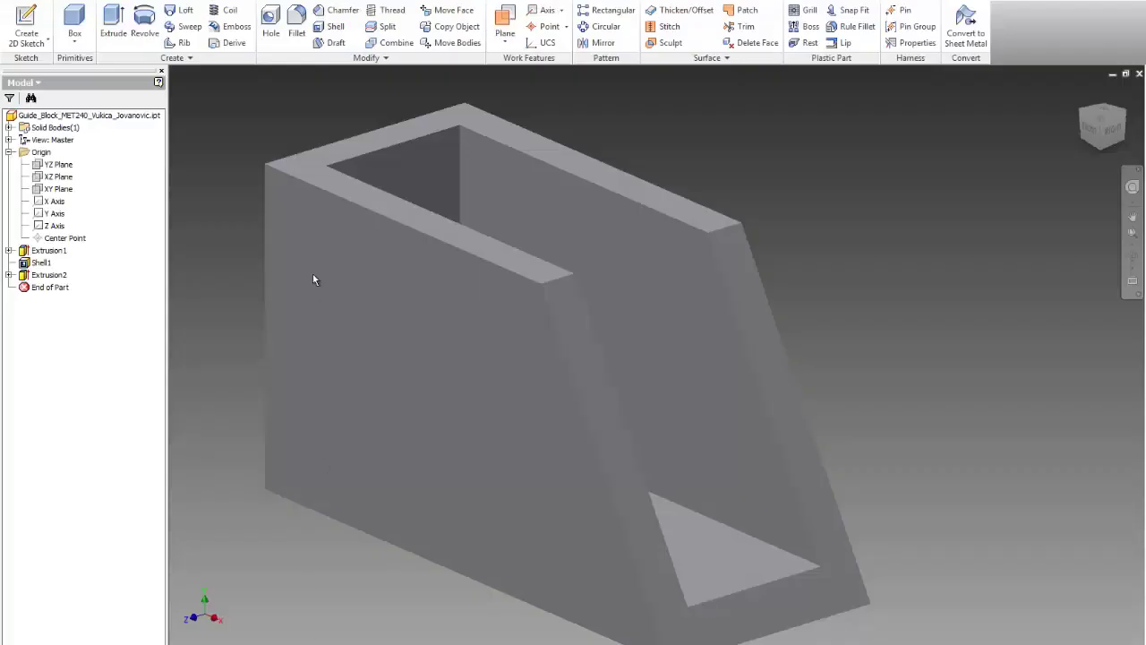
Step: Start a sketch on the front face and draw a line from the top edge to the slanted edge
{"action": "left_click", "coordinate": [33, 27]}
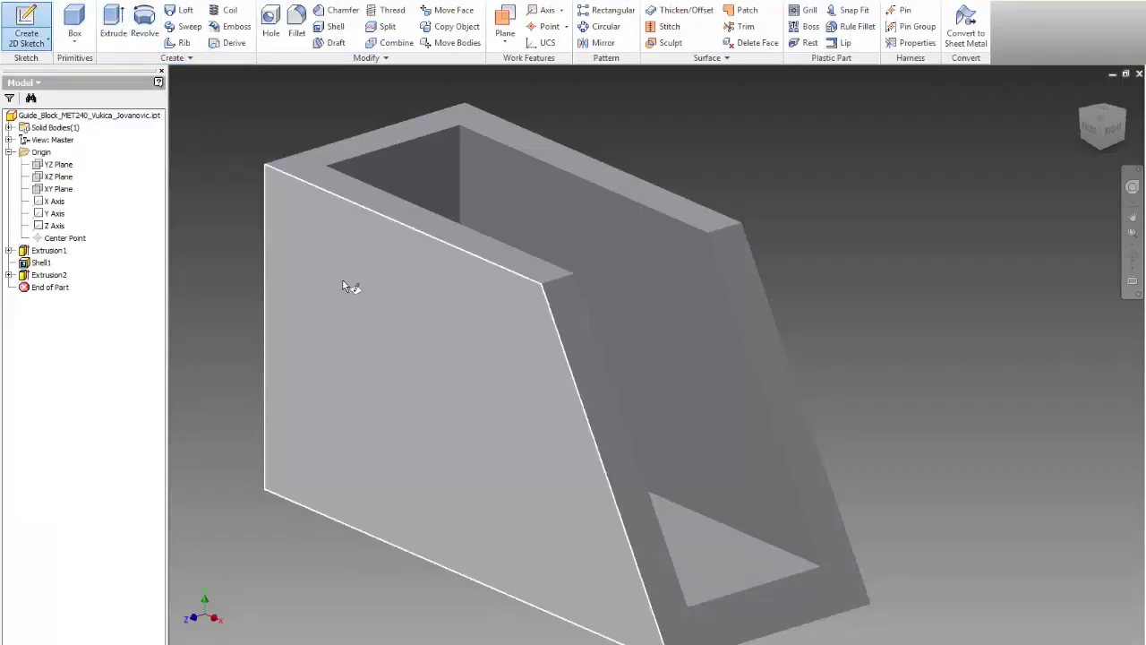
{"action": "left_click", "coordinate": [349, 294]}
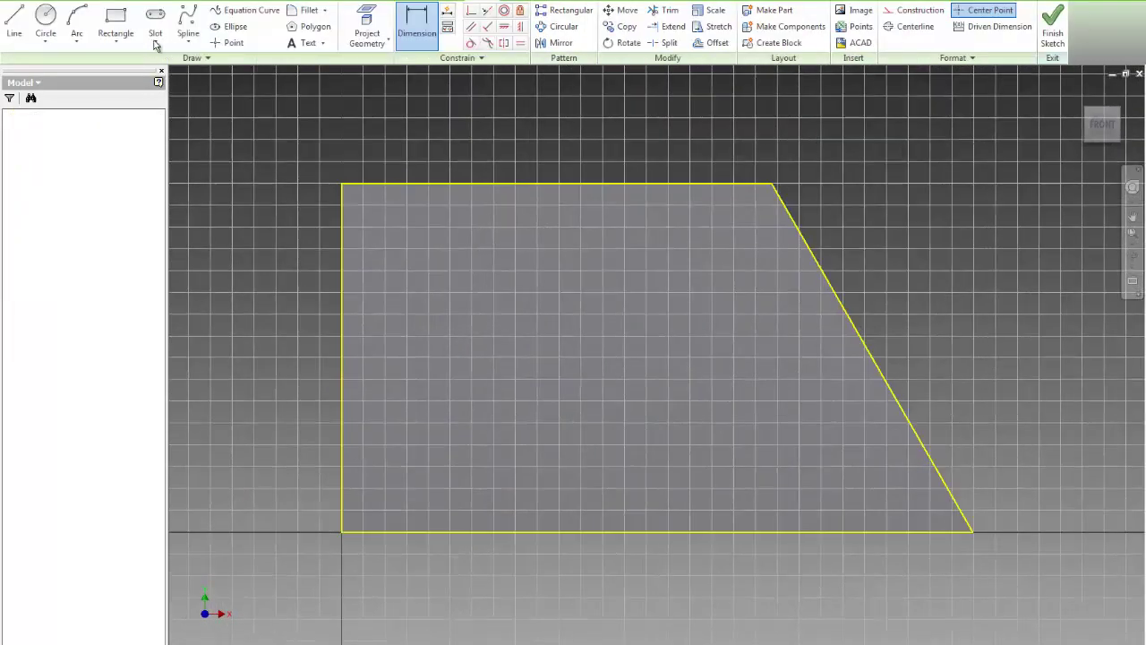
{"action": "left_click", "coordinate": [10, 22]}
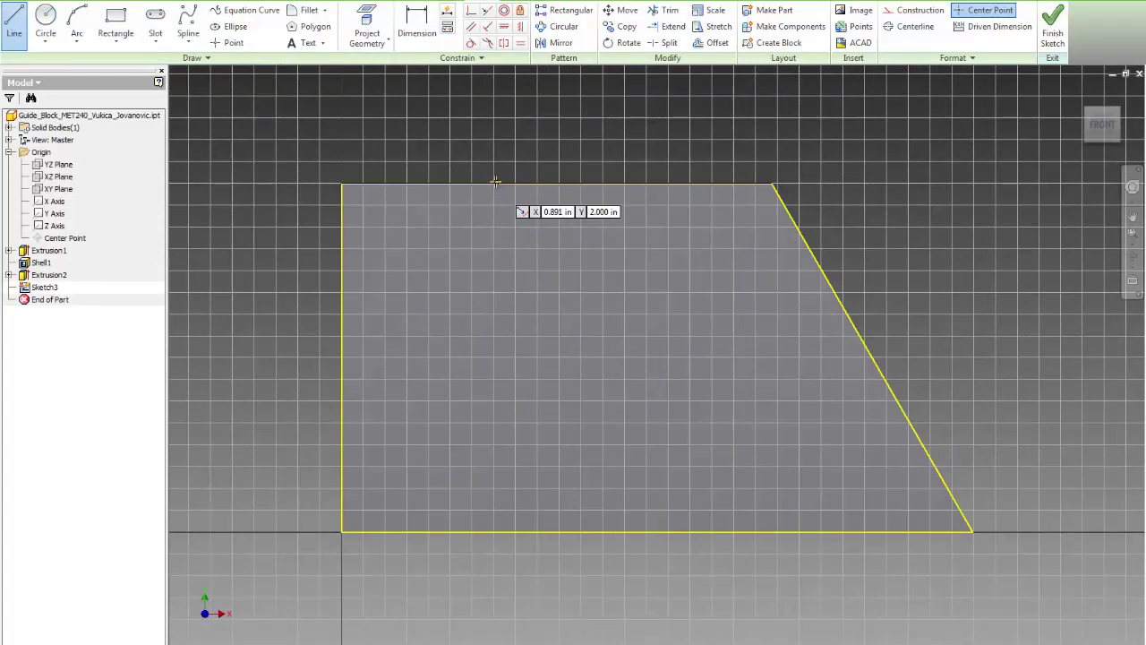
{"action": "left_click", "coordinate": [495, 184]}
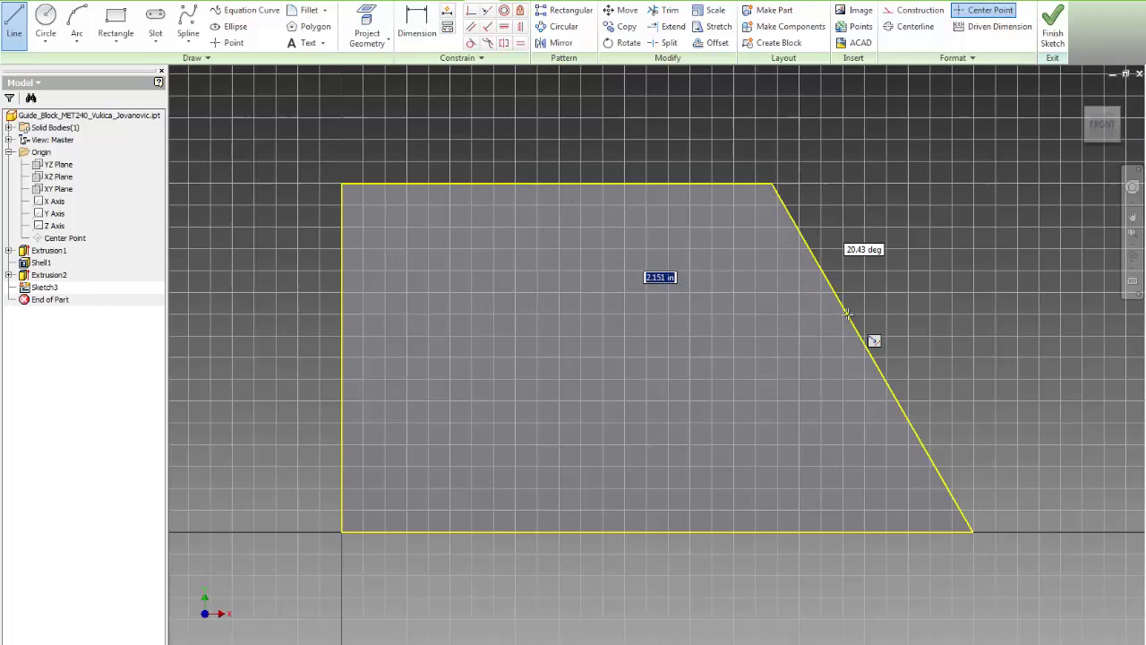
Step: Dimension the line's start point 1.630 from the left edge
{"action": "key", "text": "d"}
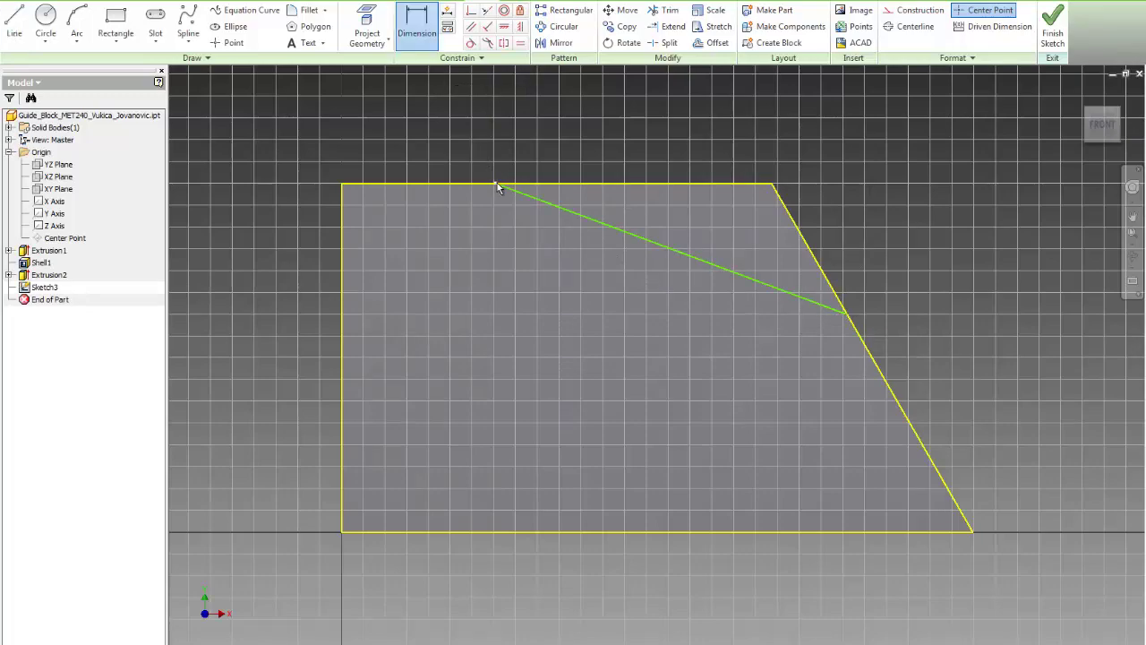
{"action": "left_click", "coordinate": [343, 239]}
{"action": "left_click", "coordinate": [495, 183]}
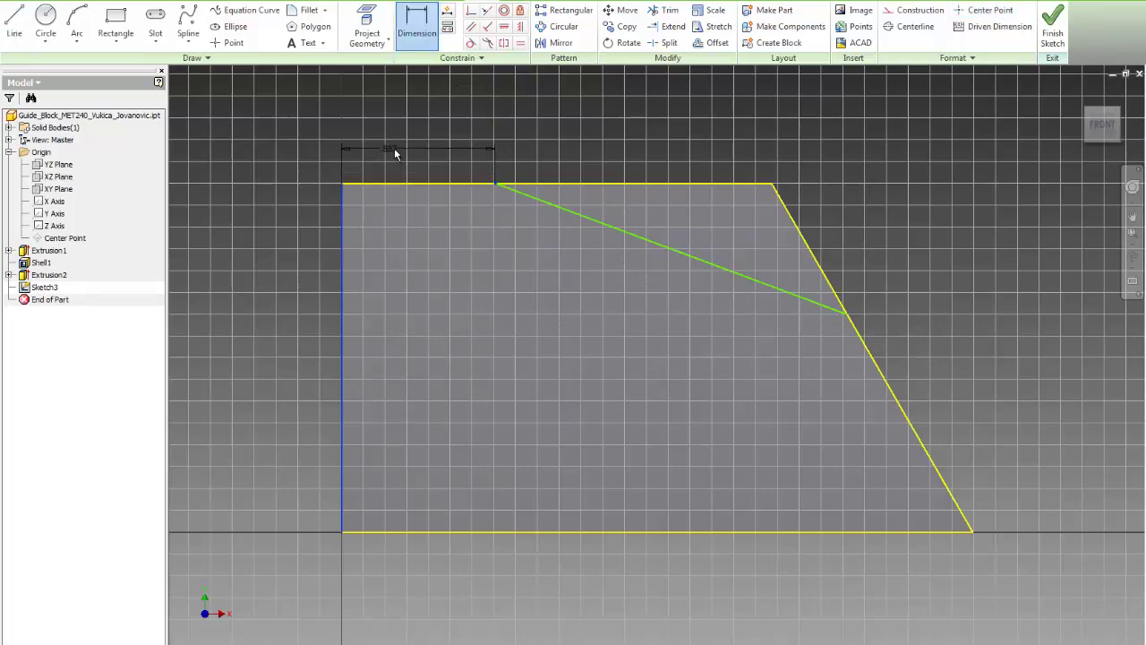
{"action": "left_click", "coordinate": [398, 146]}
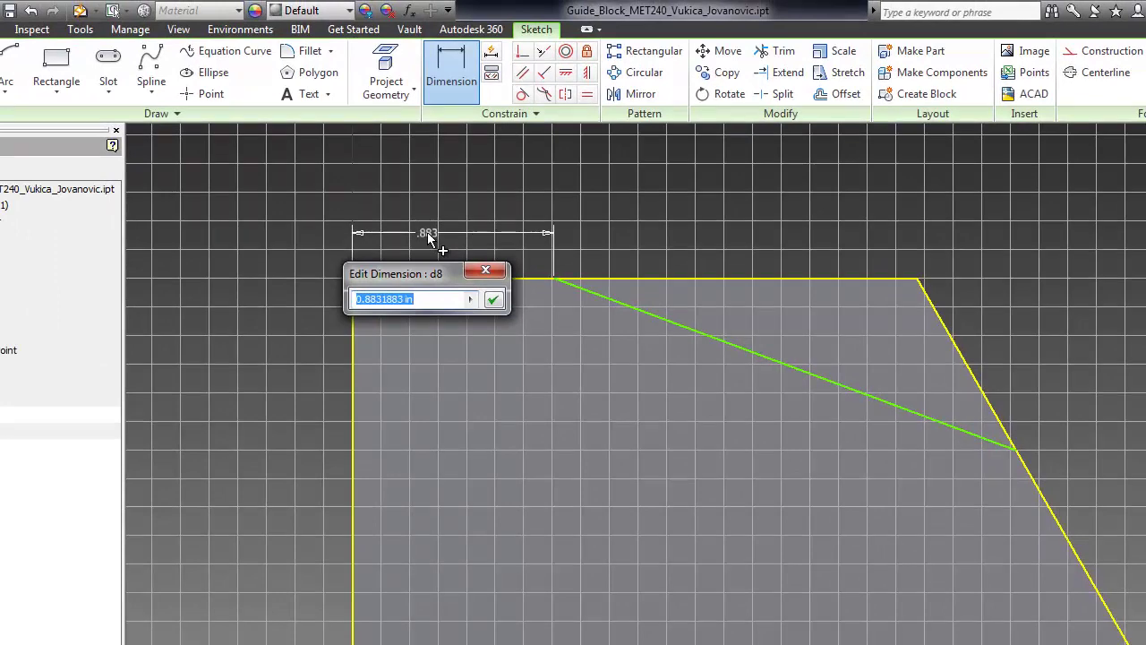
{"action": "type", "text": "1.630"}
{"action": "key", "text": "Return"}
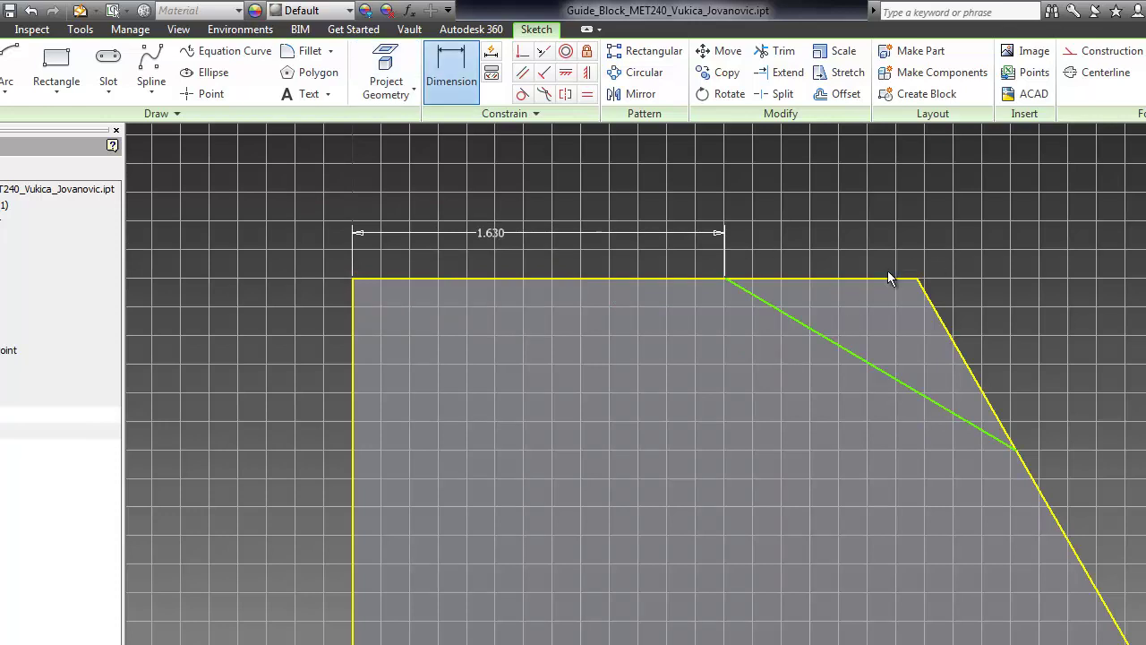
Step: Set the line at 30° to the top edge and return to the home view
{"action": "left_click", "coordinate": [853, 278]}
{"action": "left_click", "coordinate": [841, 346]}
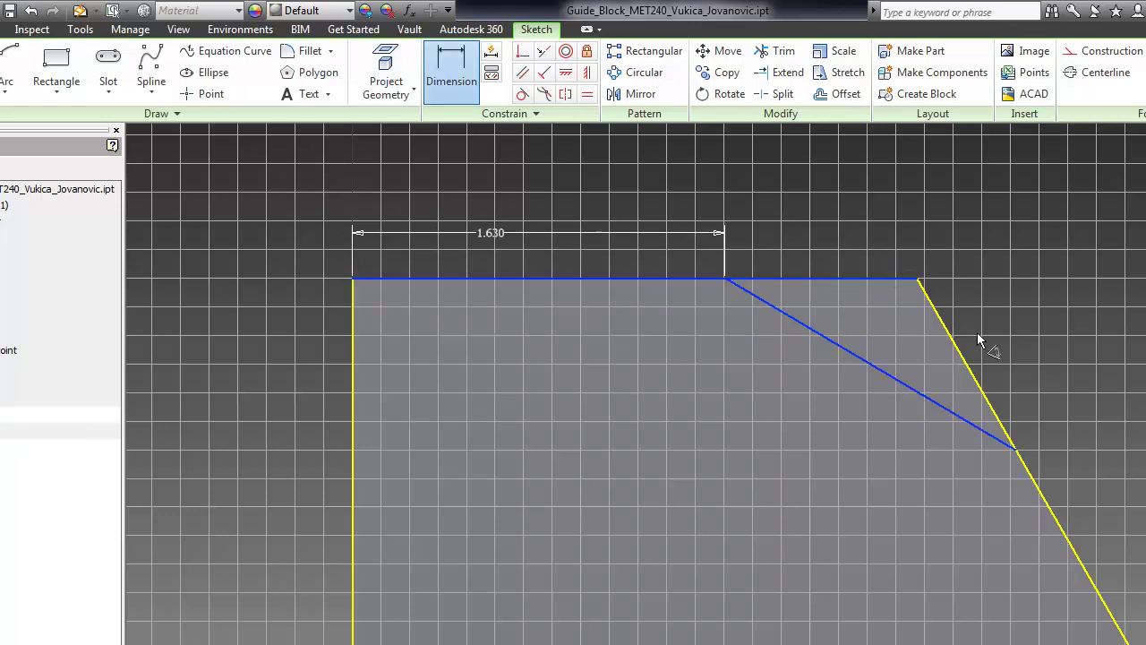
{"action": "left_click", "coordinate": [1010, 327]}
{"action": "type", "text": "30"}
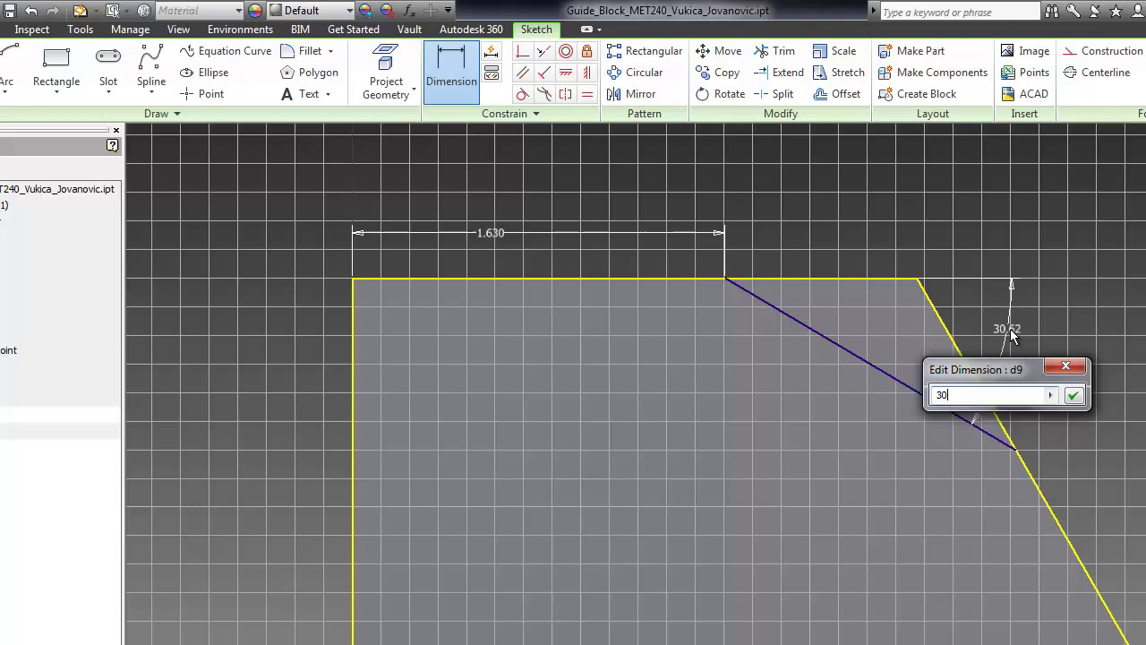
{"action": "key", "text": "Return"}
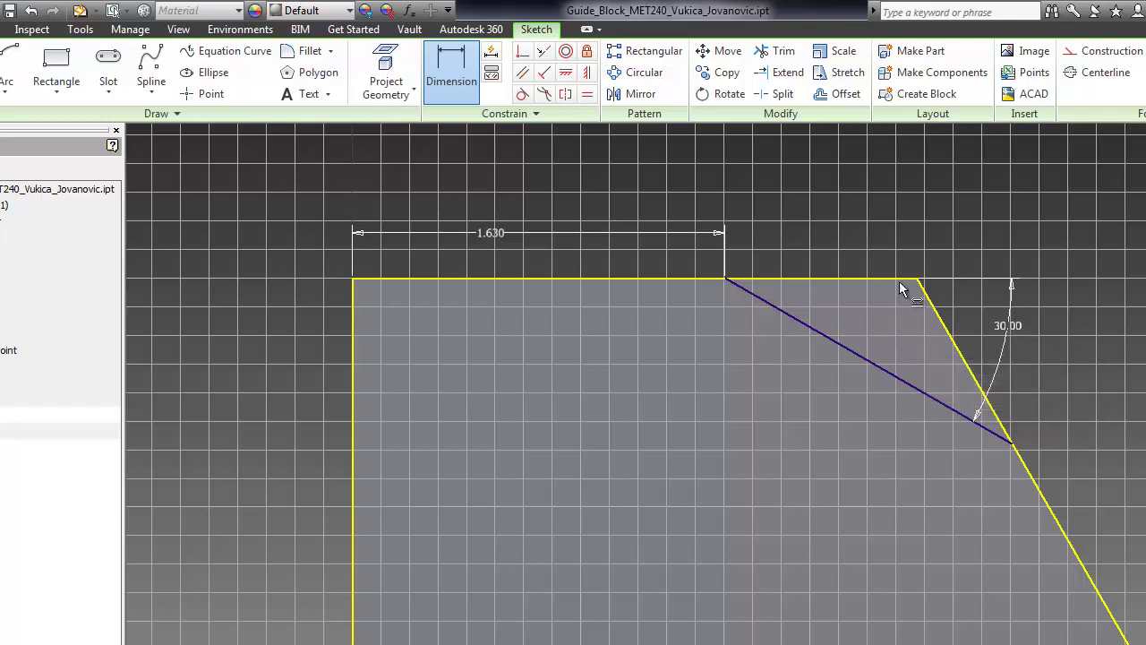
{"action": "key", "text": "F6"}
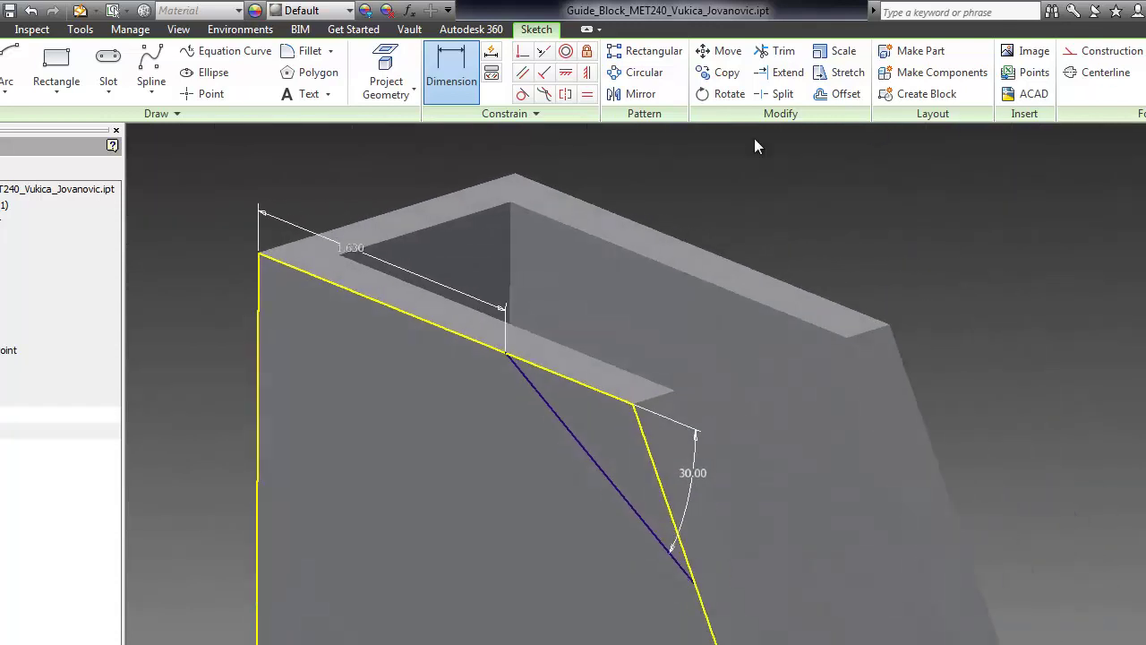
Step: Extrude the triangle profile as a Through All cut, creating Extrusion3
{"action": "left_click", "coordinate": [4, 28]}
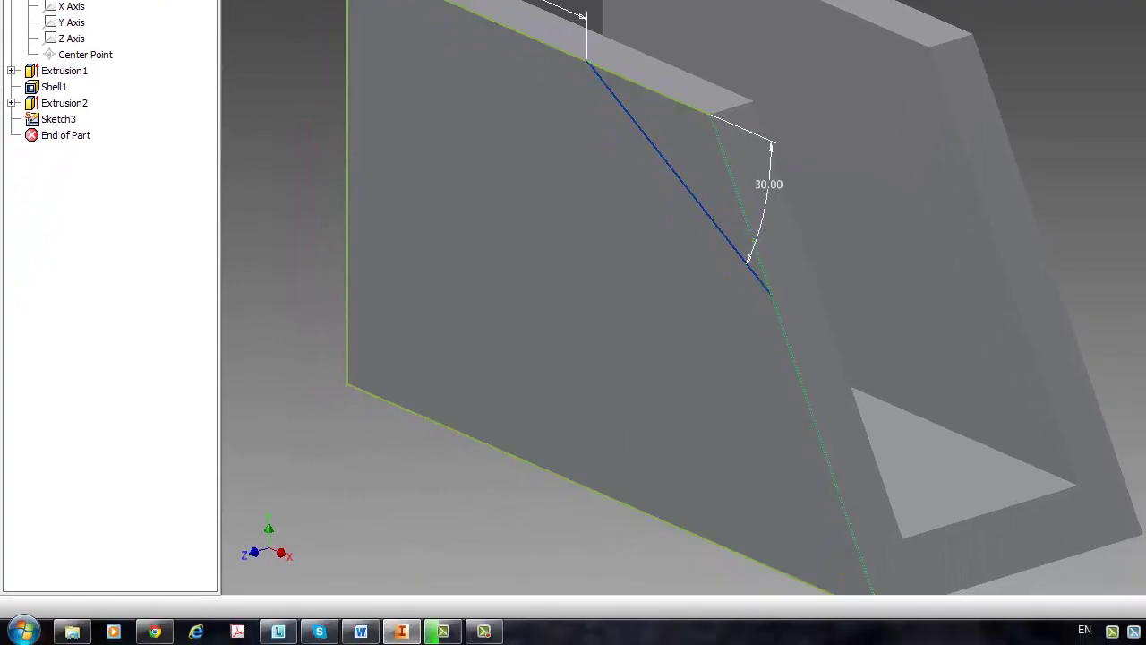
{"action": "key", "text": "e"}
{"action": "left_click", "coordinate": [681, 120]}
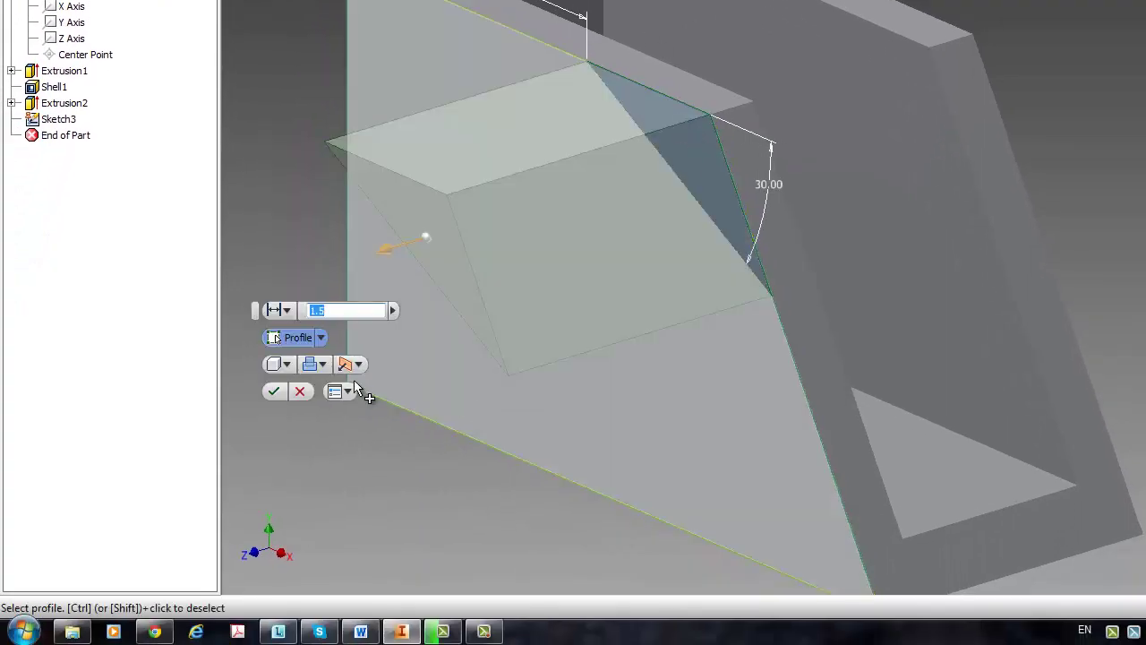
{"action": "left_click", "coordinate": [323, 365]}
{"action": "left_click", "coordinate": [330, 404]}
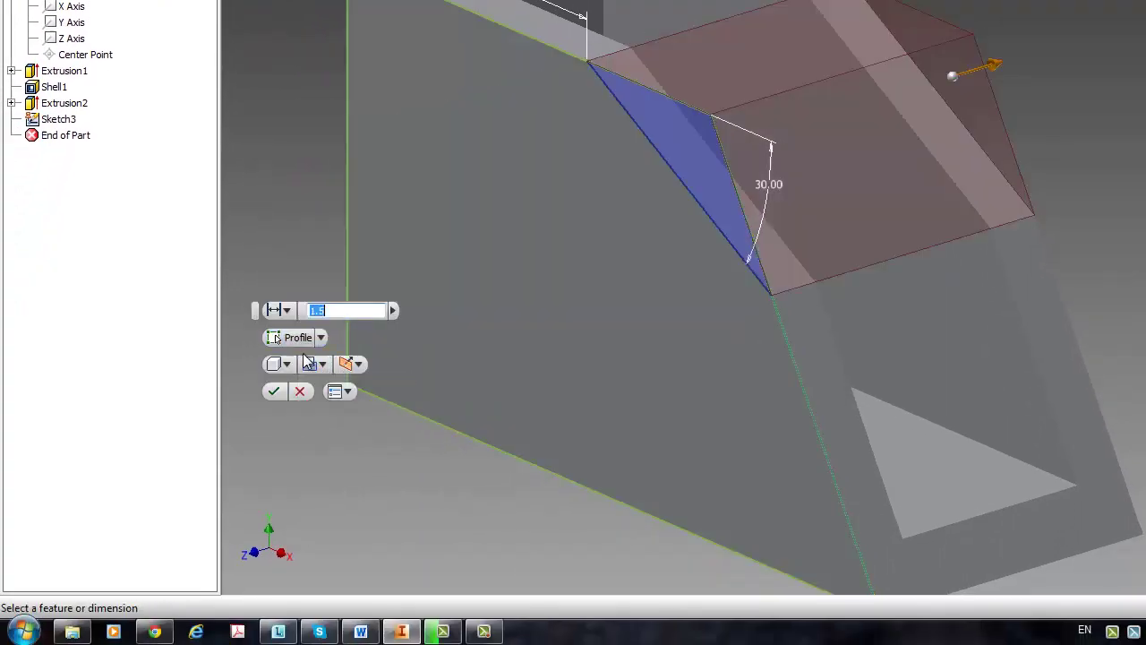
{"action": "left_click", "coordinate": [290, 313]}
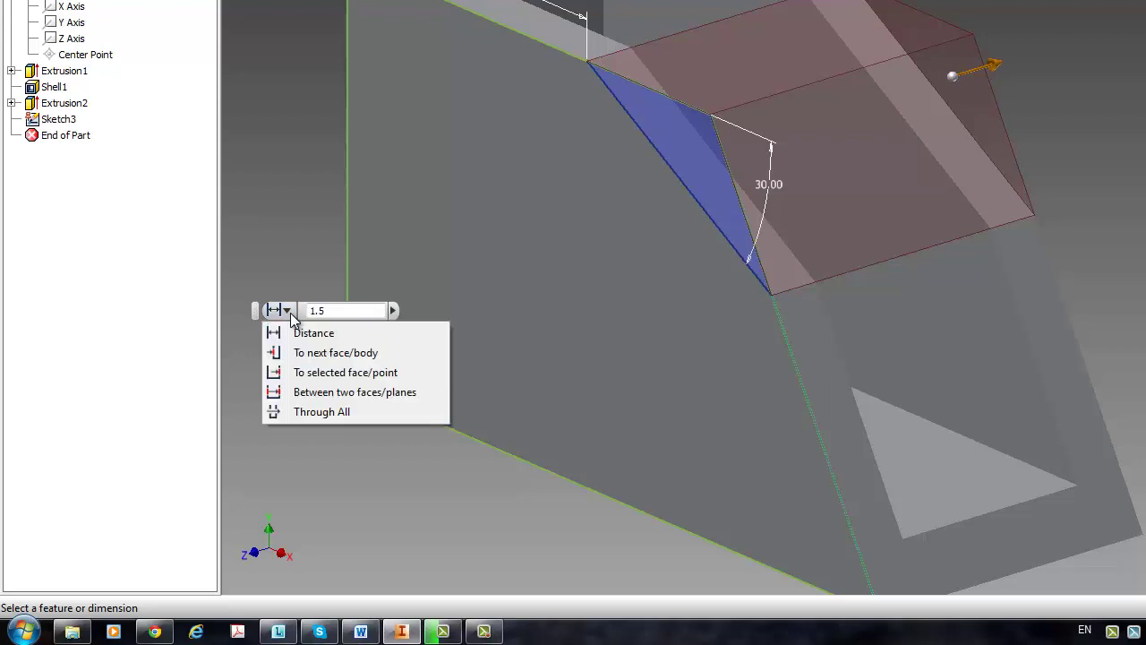
{"action": "left_click", "coordinate": [307, 408]}
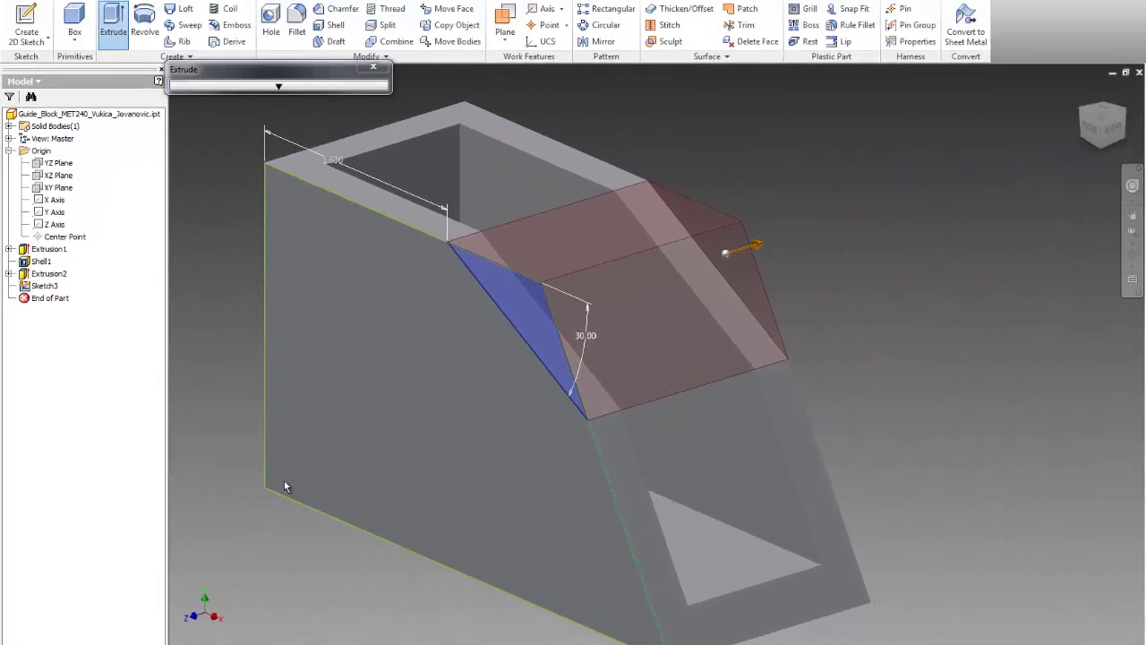
{"action": "left_click", "coordinate": [273, 391]}
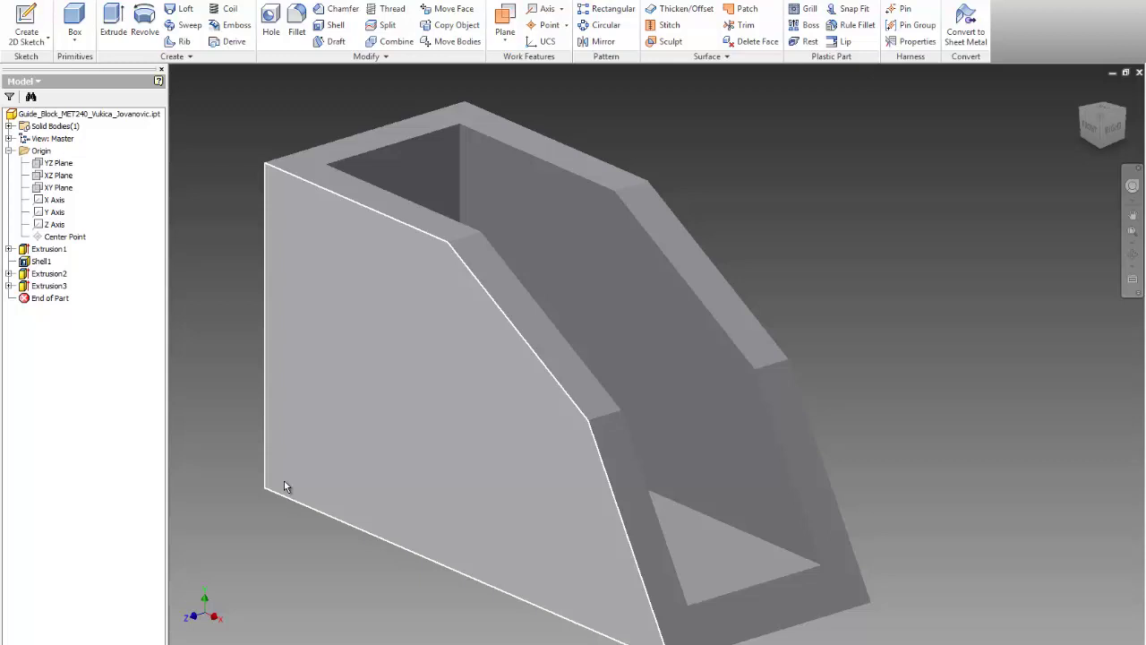
{"action": "mouse_move", "coordinate": [285, 485]}
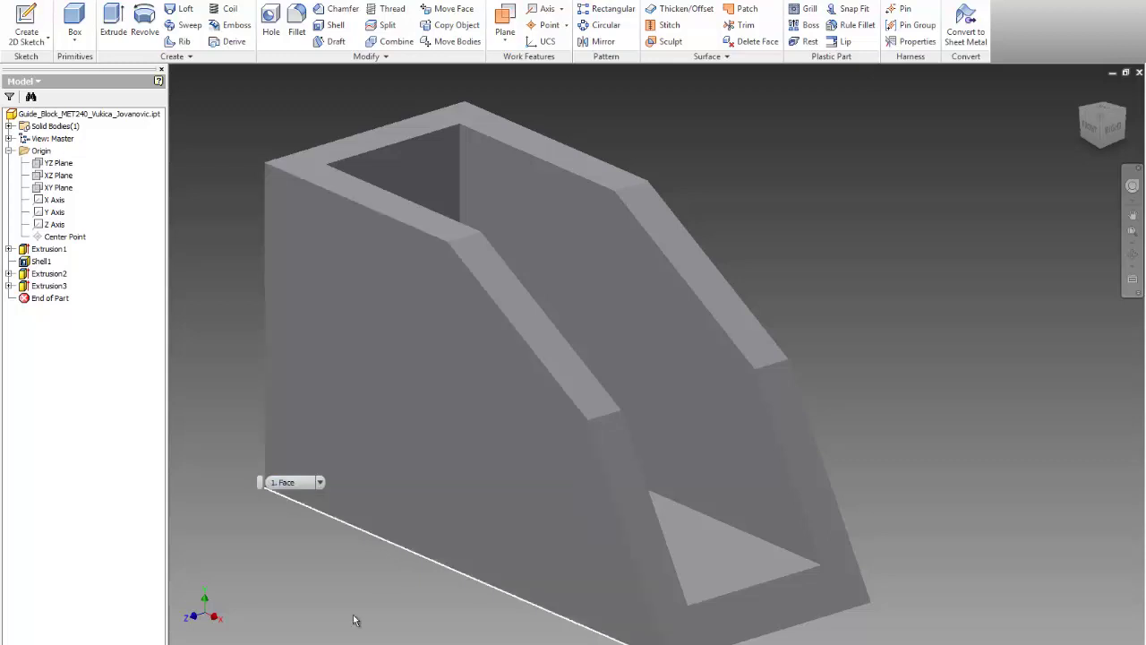
Step: Switch to the Word document to check the Guide Block drawing's hole dimensions
{"action": "key", "text": "alt+Tab"}
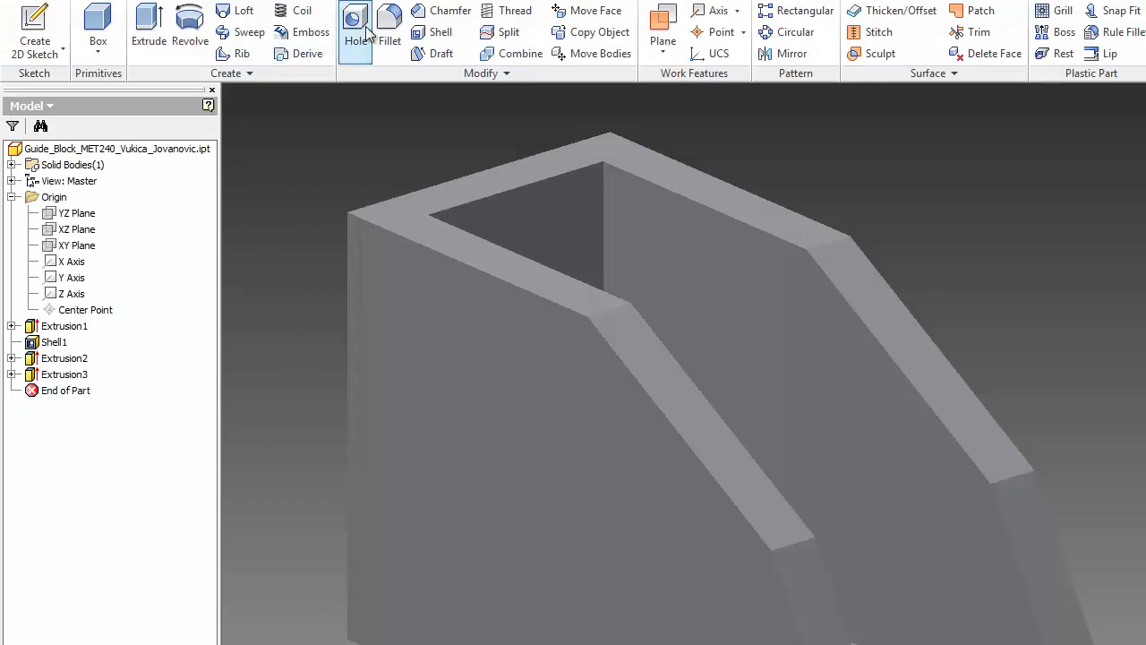
Step: Add a 0.75 Through All hole on the front face, 1 from the bottom and 1.5 from the left edge
{"action": "left_click", "coordinate": [367, 32]}
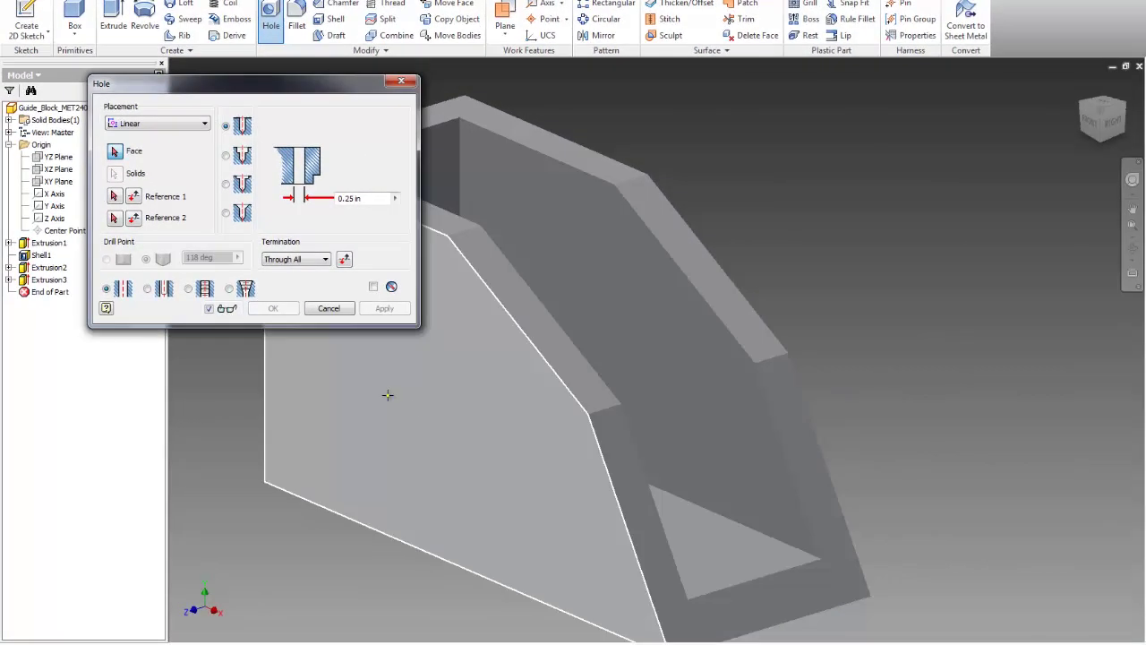
{"action": "left_click", "coordinate": [427, 395]}
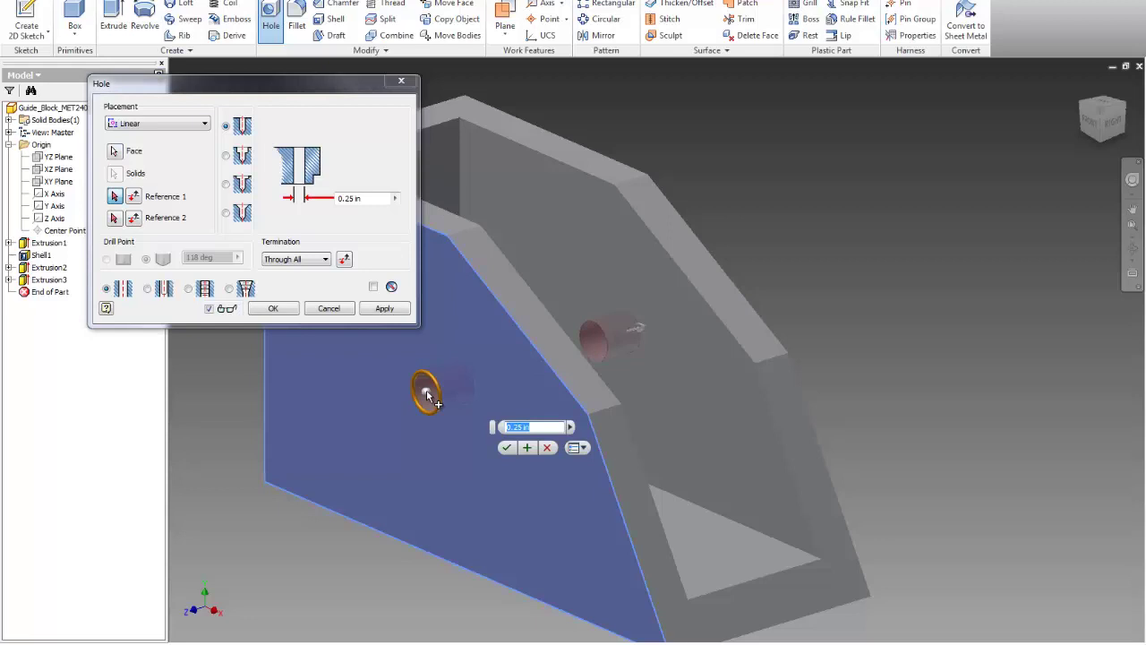
{"action": "type", "text": "0.75"}
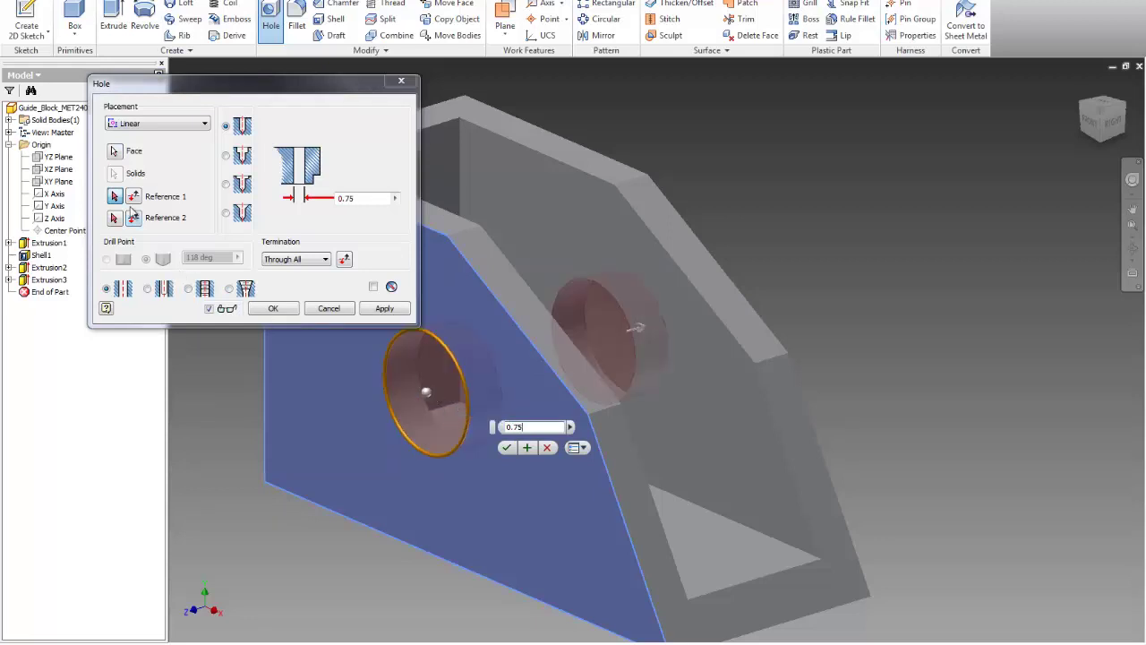
{"action": "left_click", "coordinate": [409, 542]}
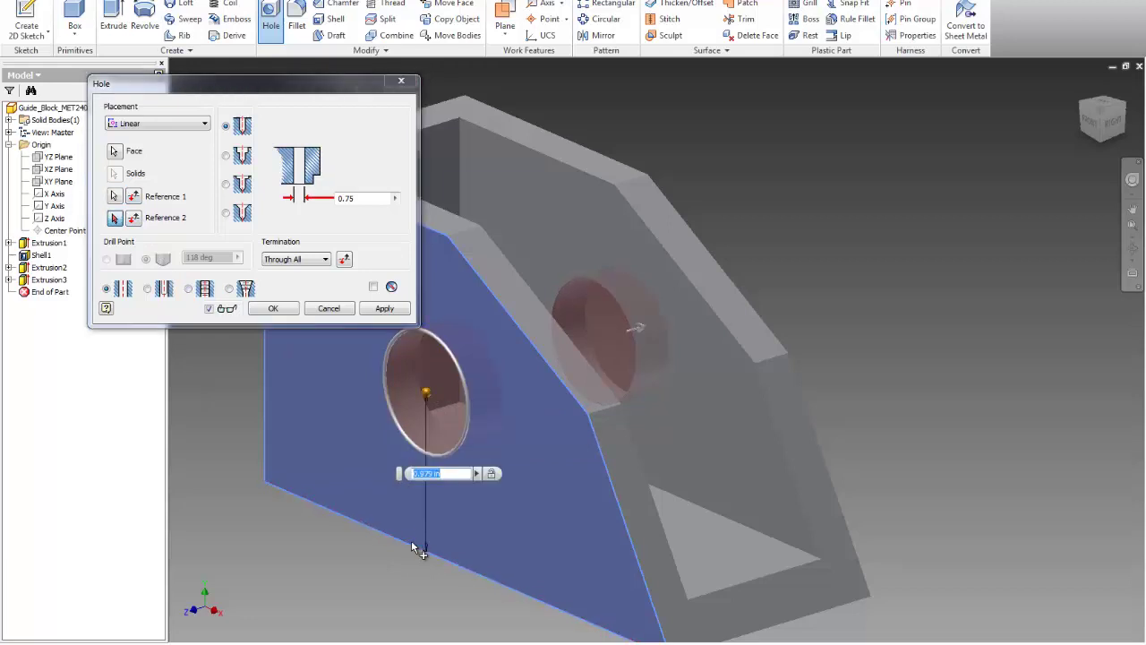
{"action": "type", "text": "1"}
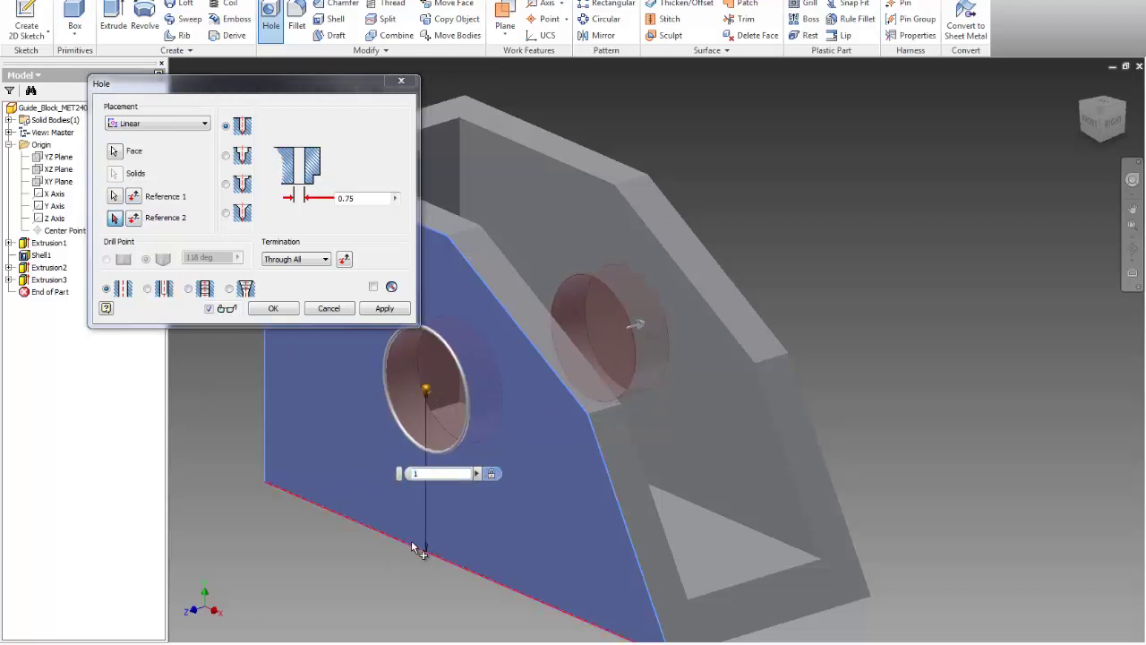
{"action": "left_click", "coordinate": [115, 219]}
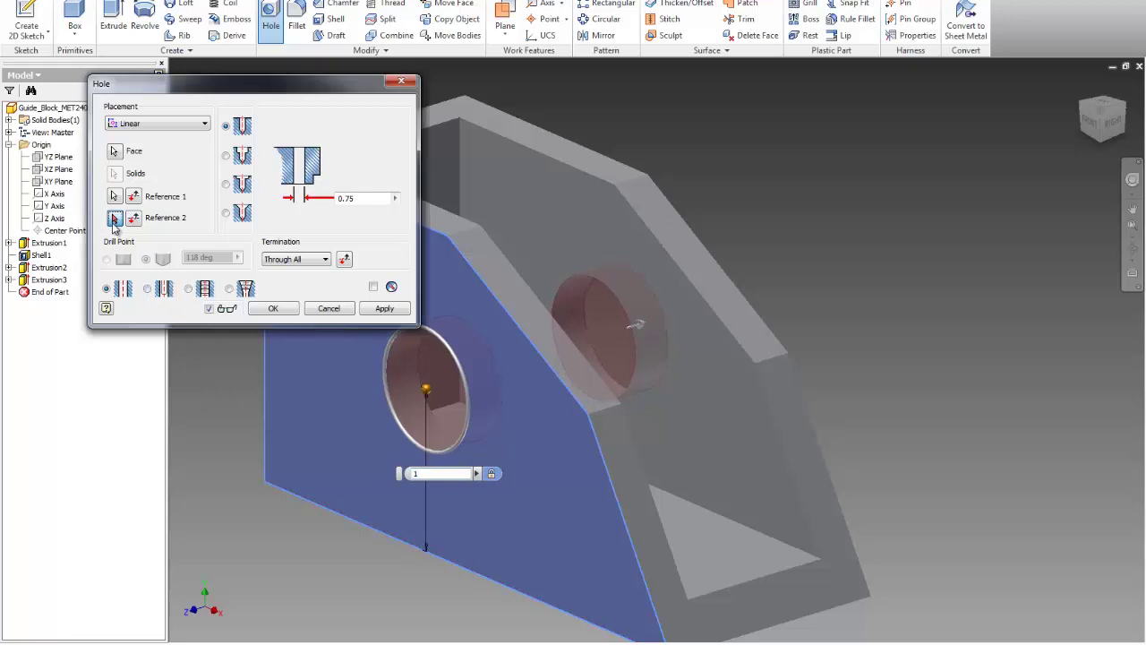
{"action": "left_click", "coordinate": [266, 394]}
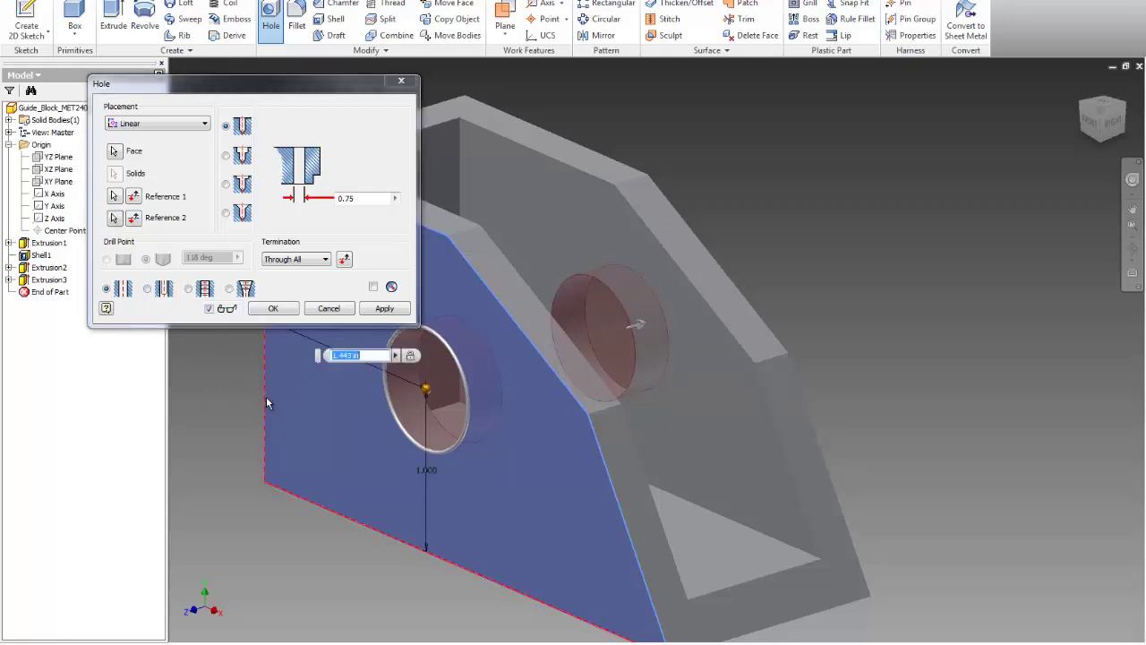
{"action": "type", "text": "1"}
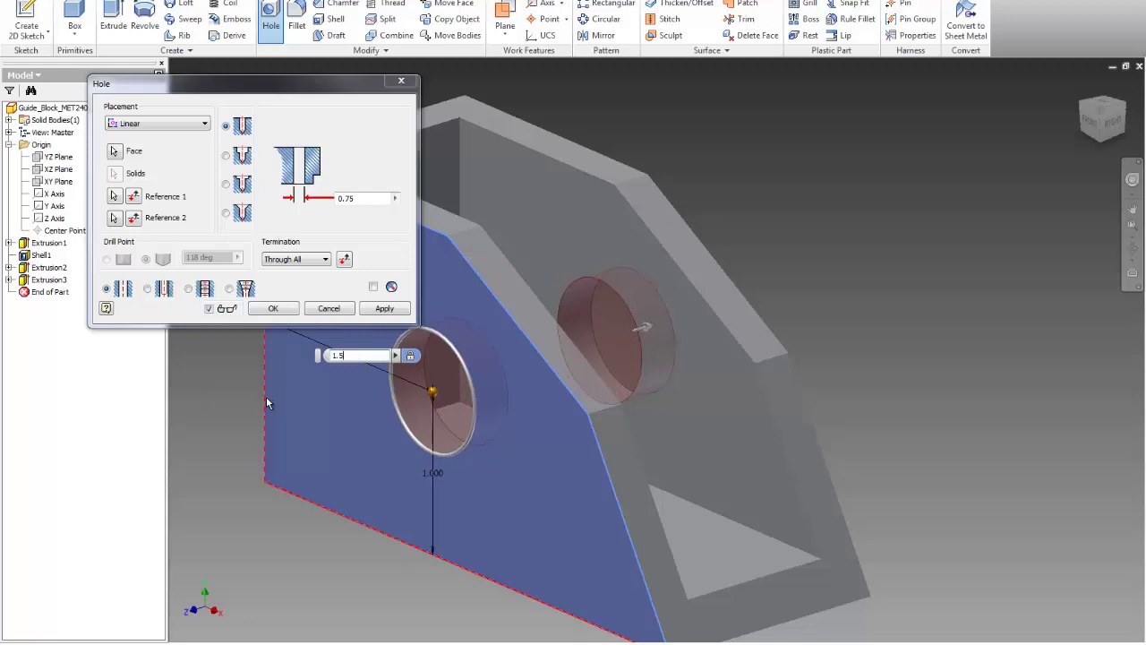
{"action": "type", "text": ".5"}
{"action": "key", "text": "Return"}
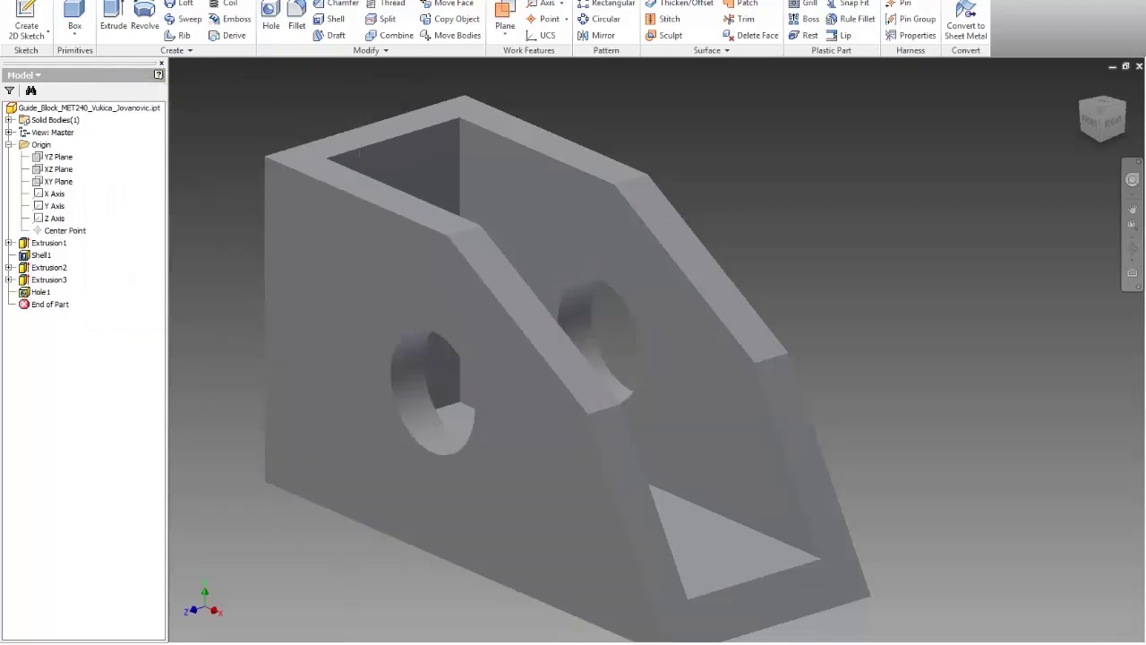
{"action": "key", "text": "alt+Tab"}
Step: Start a sketch on the front face and draw a rectangle from the top-left corner
{"action": "left_click", "coordinate": [35, 18]}
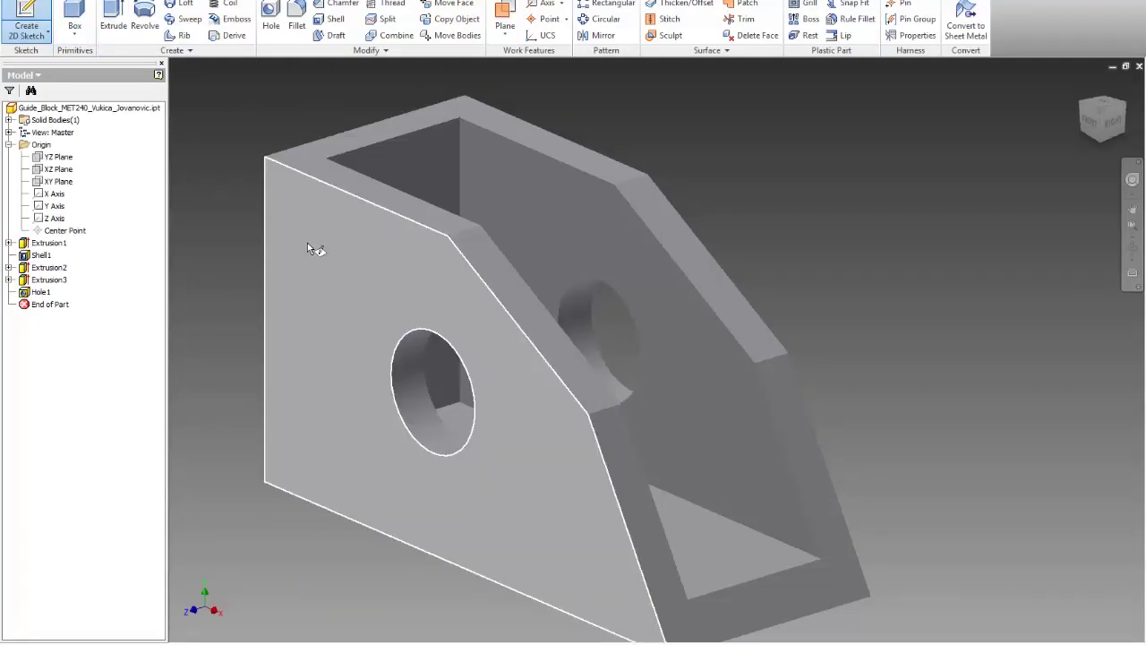
{"action": "left_click", "coordinate": [307, 242]}
{"action": "left_click", "coordinate": [116, 18]}
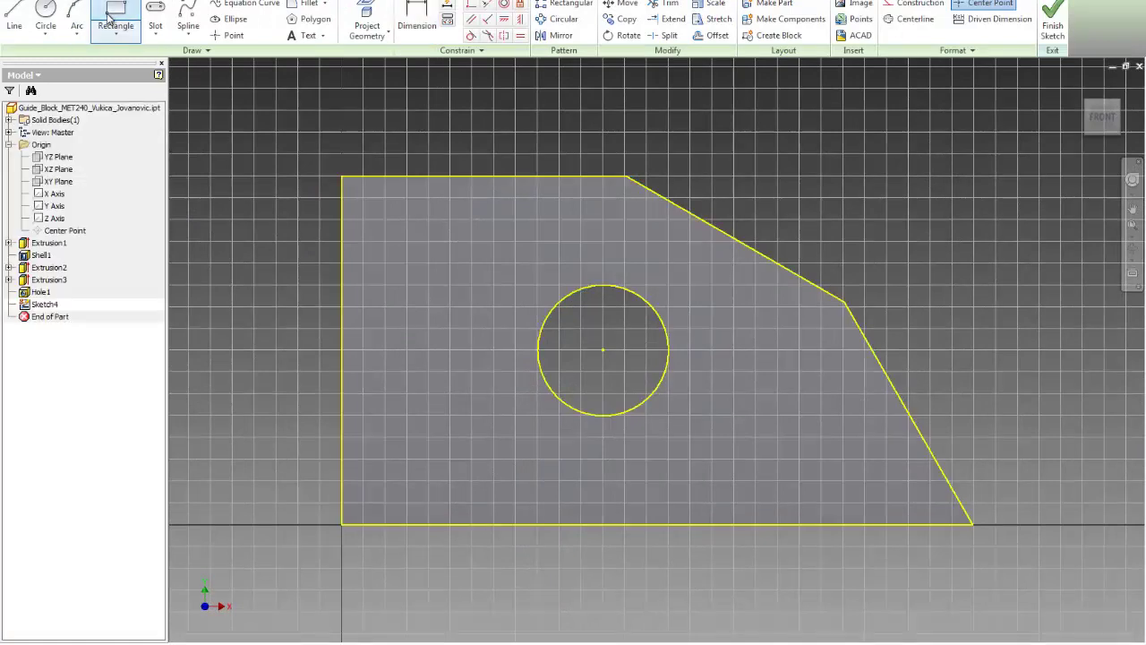
{"action": "left_click", "coordinate": [341, 176]}
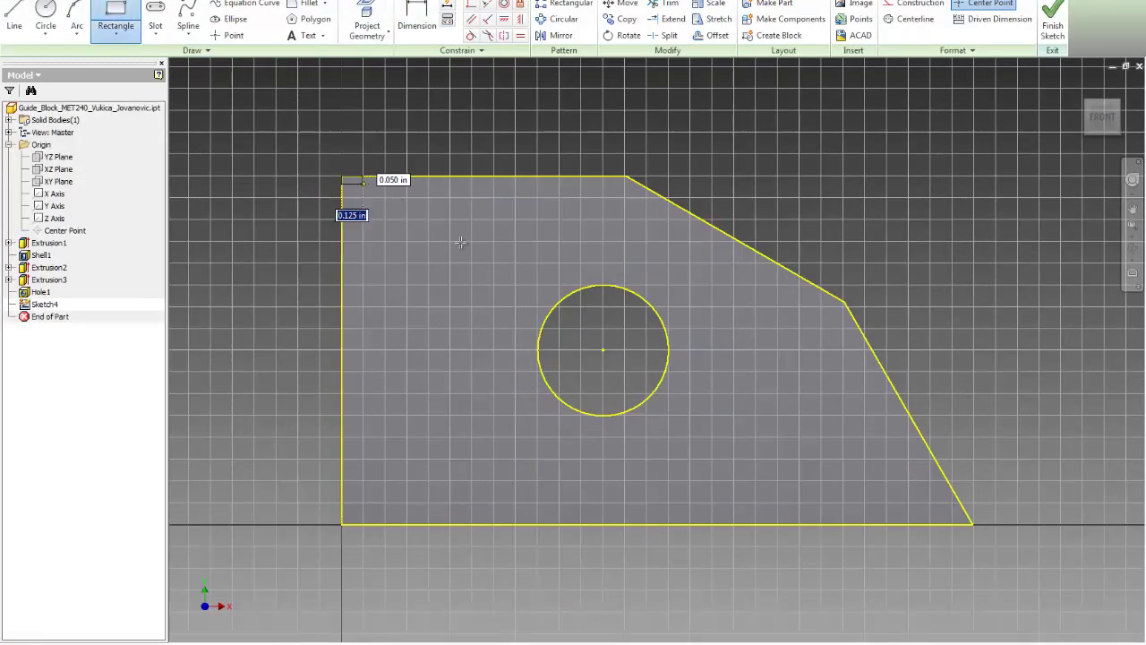
{"action": "left_click", "coordinate": [491, 278]}
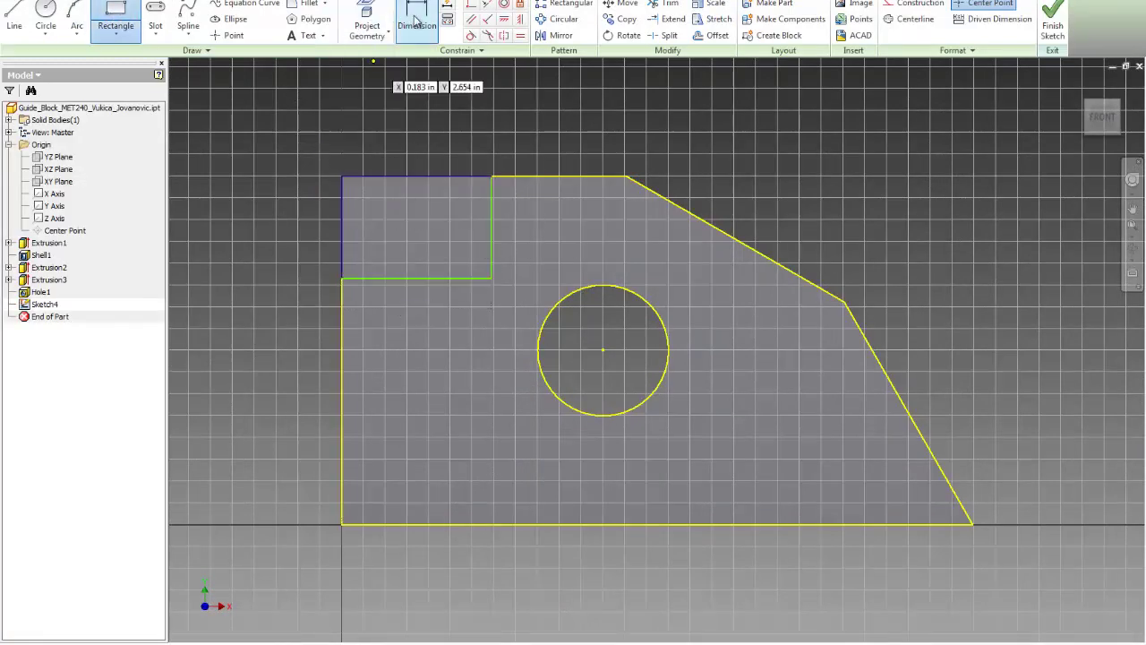
Step: Dimension the rectangle .75 wide and 0.5 tall
{"action": "left_click", "coordinate": [414, 20]}
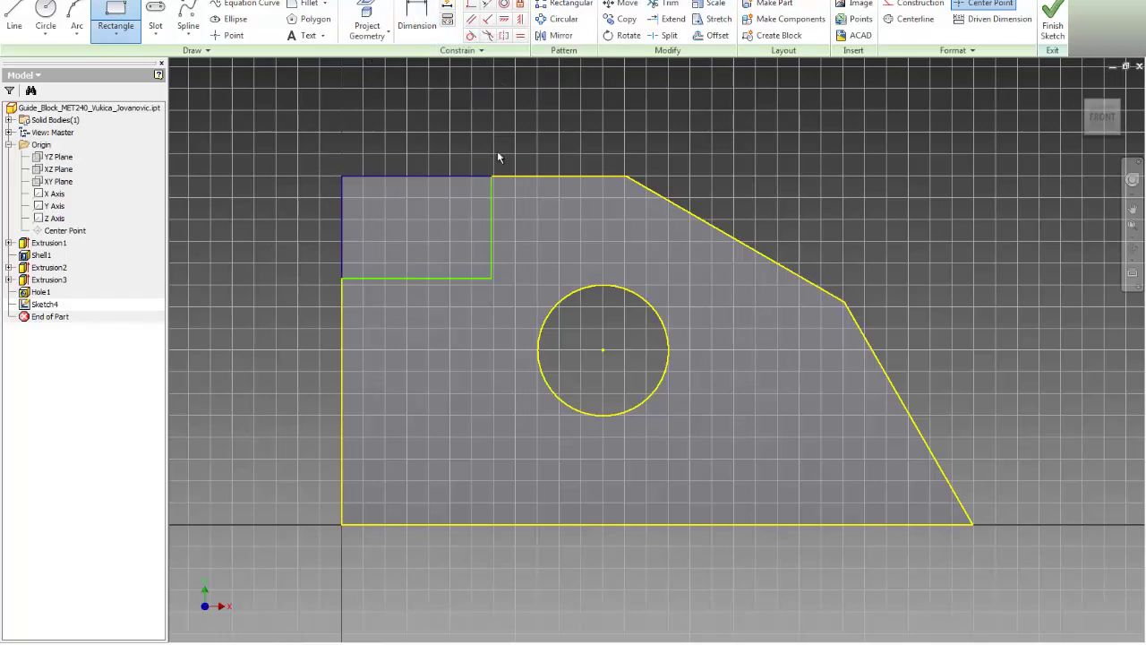
{"action": "left_click", "coordinate": [446, 177]}
{"action": "left_click", "coordinate": [441, 124]}
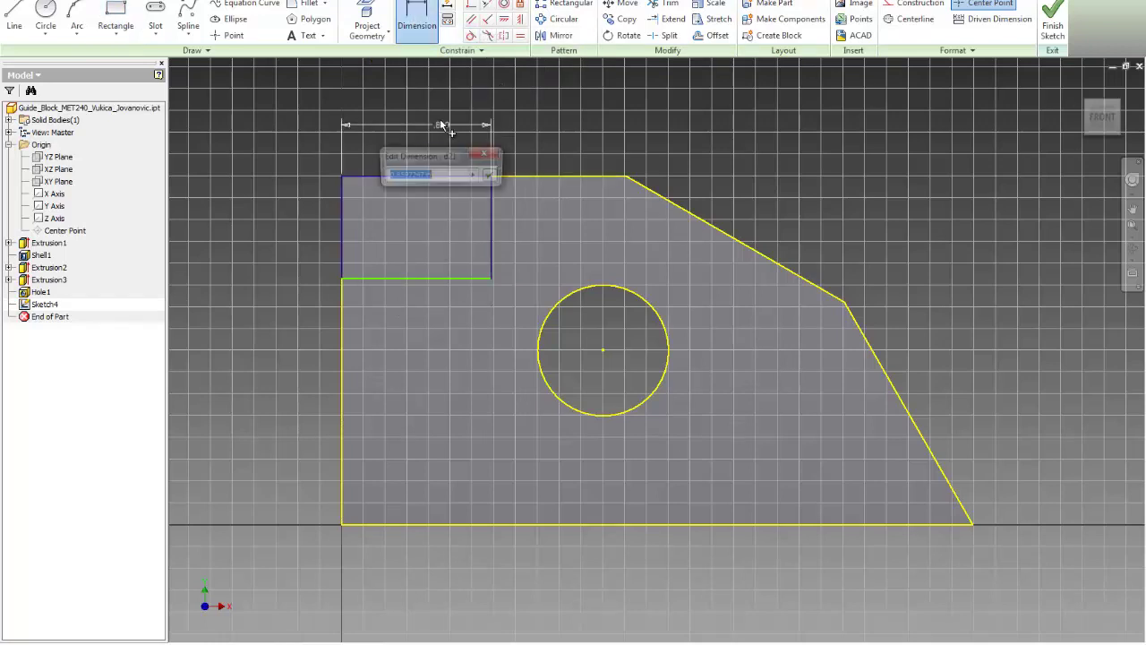
{"action": "type", "text": ".75"}
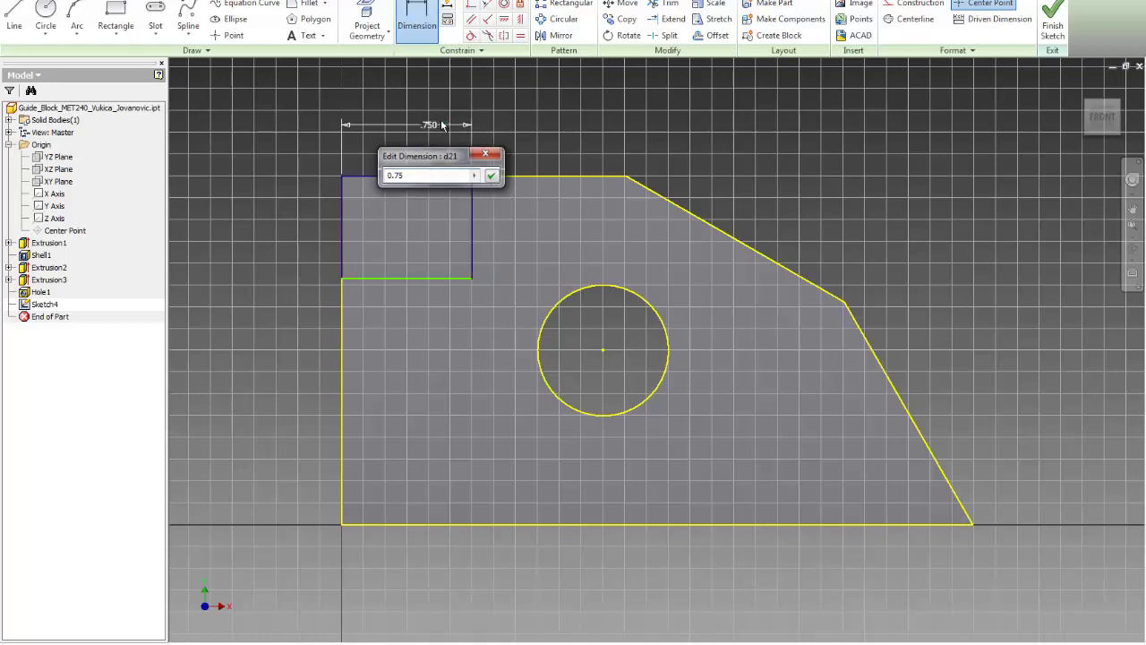
{"action": "key", "text": "Return"}
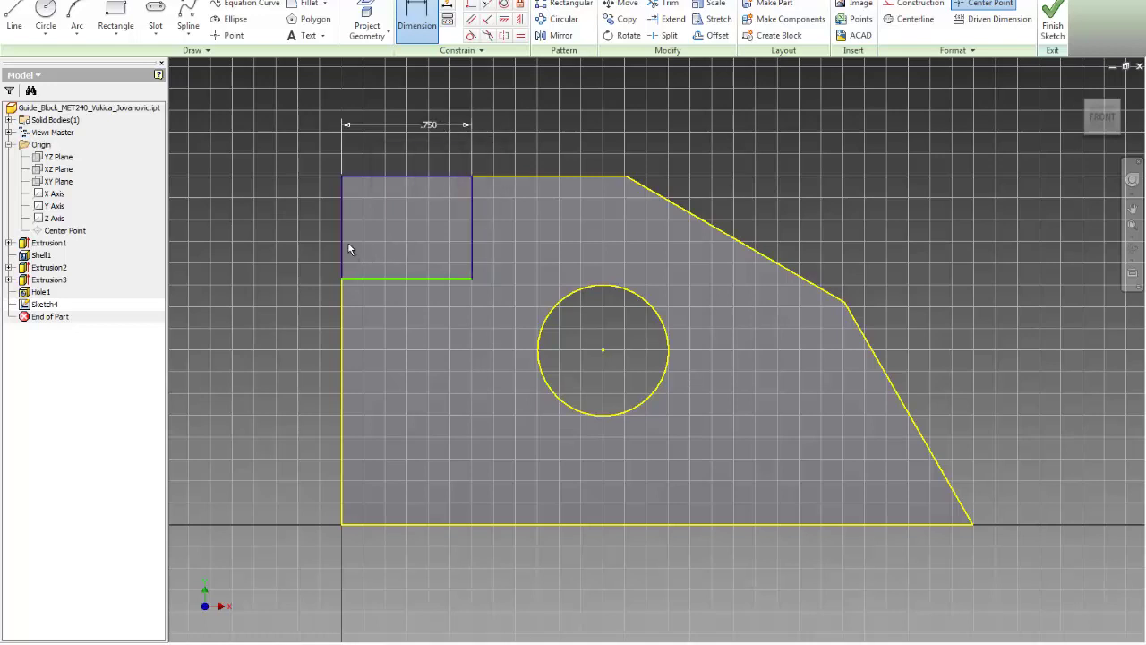
{"action": "left_click", "coordinate": [342, 244]}
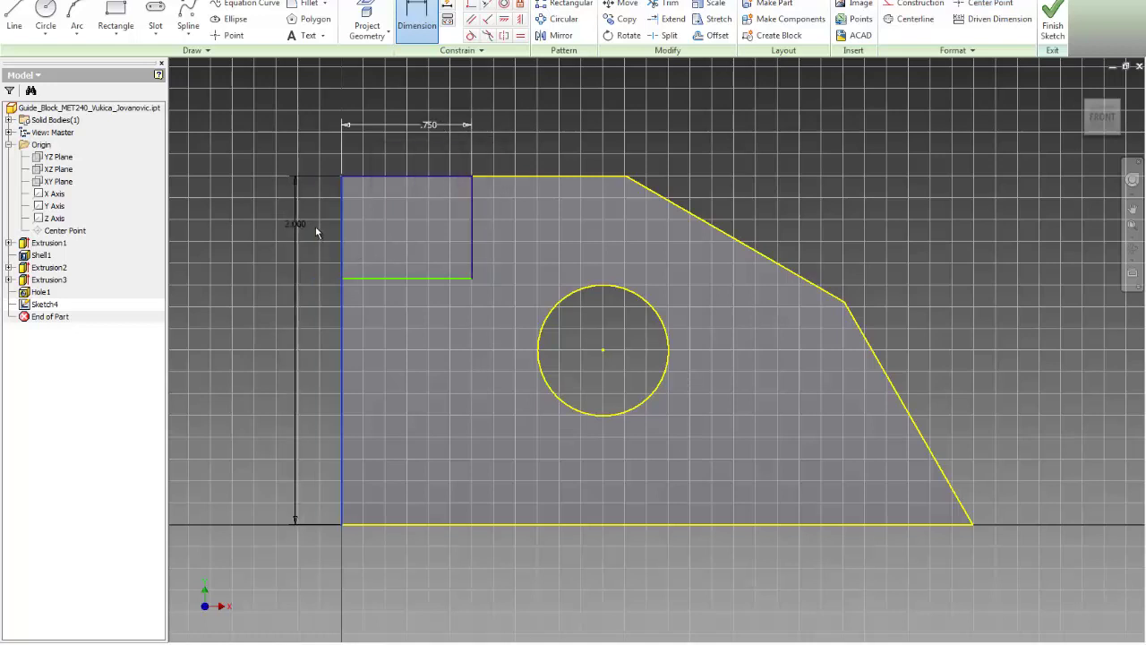
{"action": "key", "text": "Escape"}
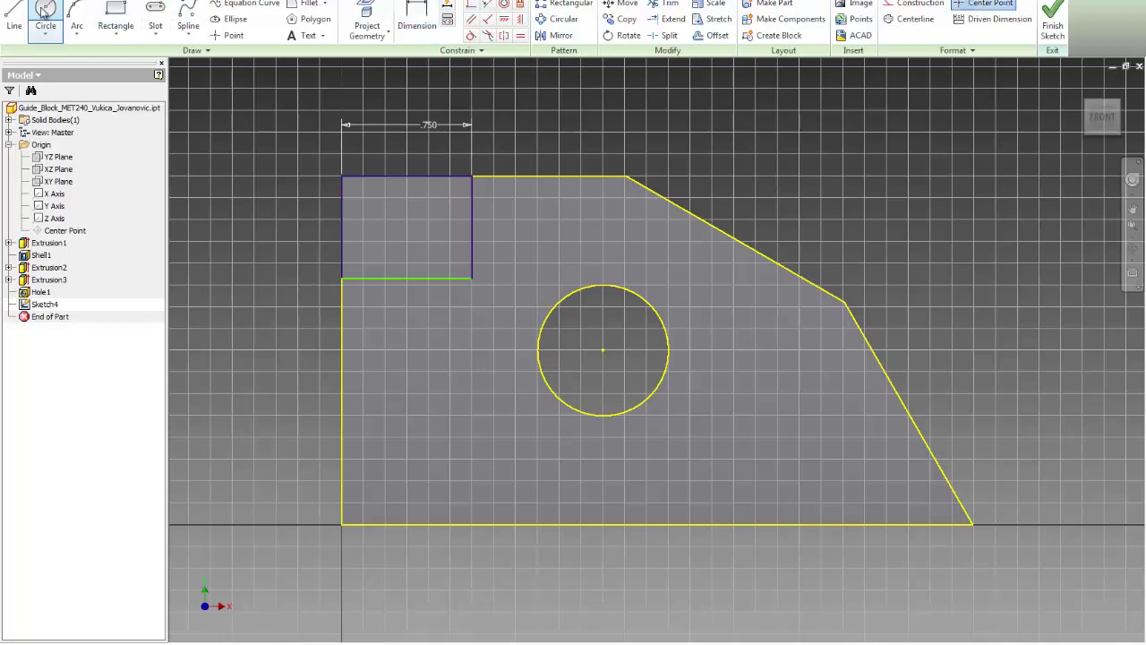
{"action": "left_click", "coordinate": [417, 21]}
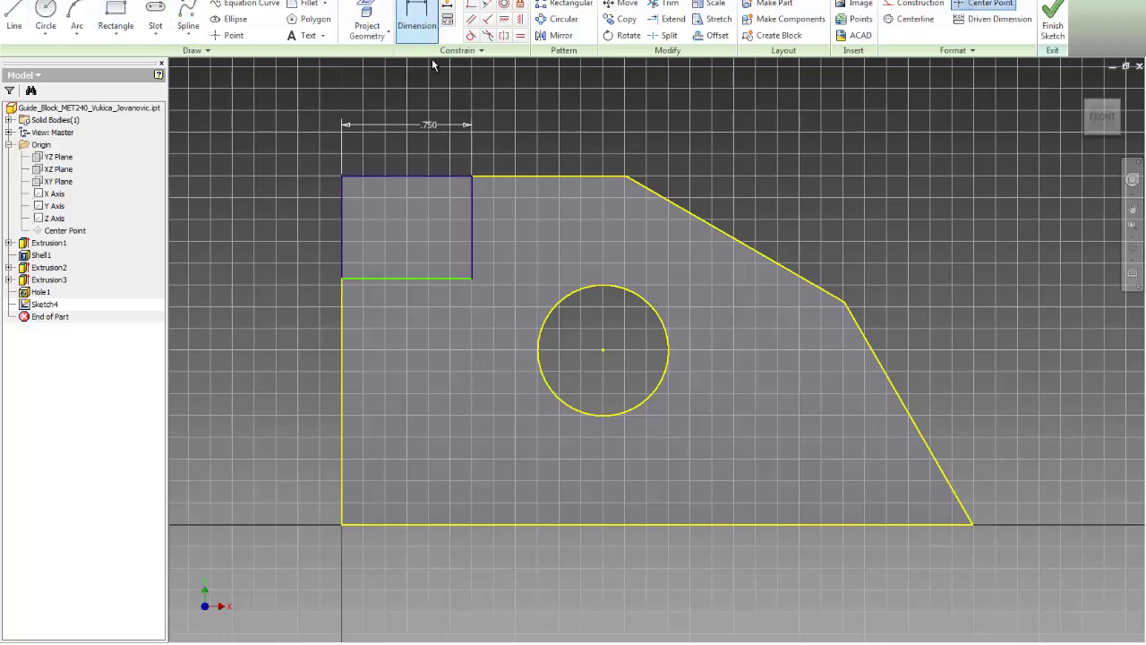
{"action": "left_click", "coordinate": [474, 255]}
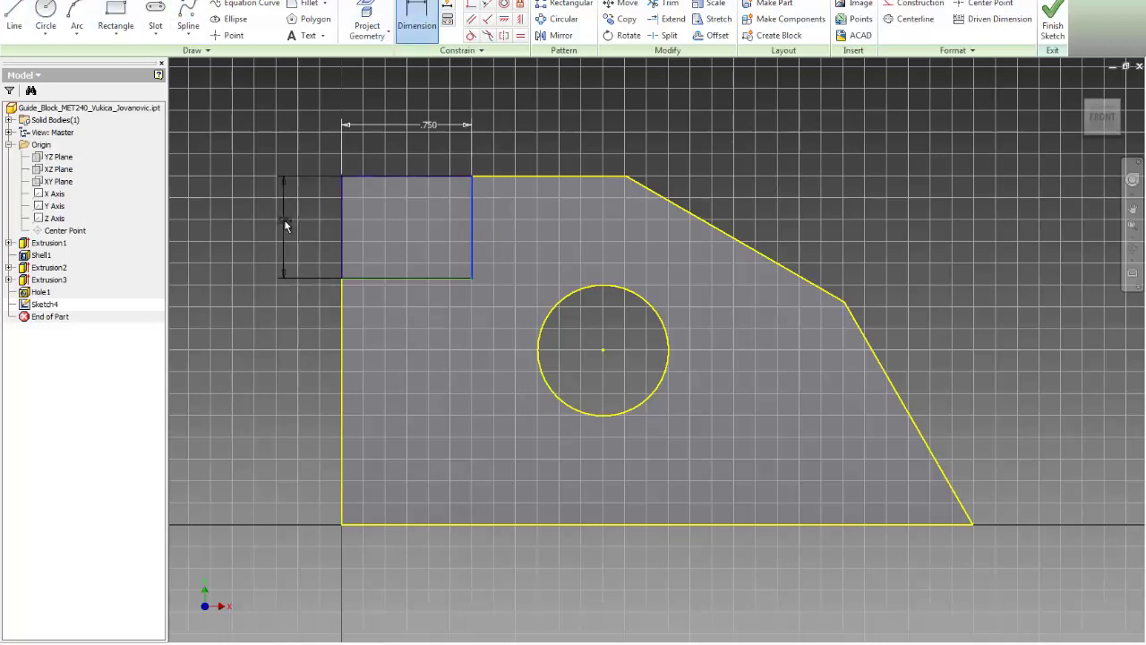
{"action": "left_click", "coordinate": [287, 220]}
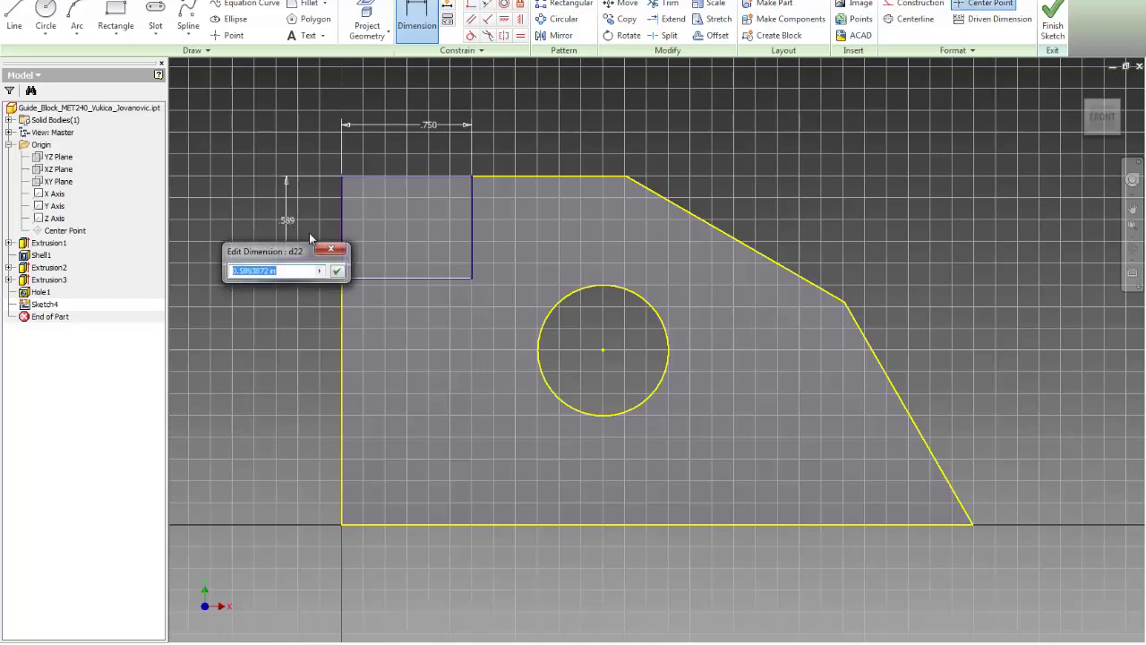
{"action": "type", "text": "0.5"}
{"action": "key", "text": "Return"}
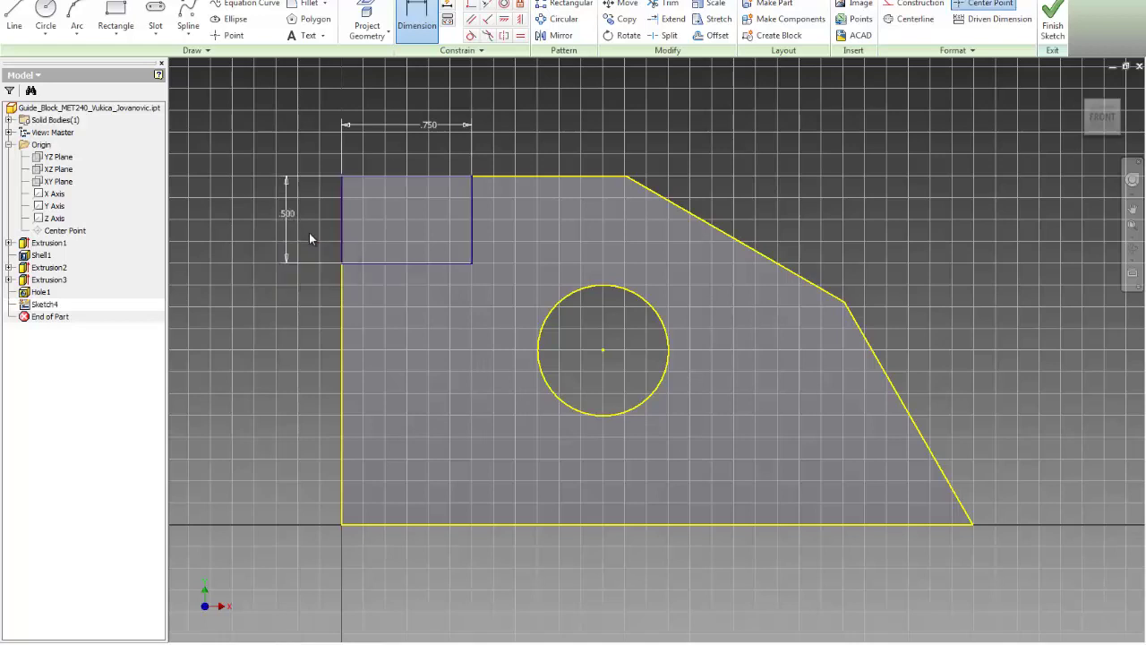
Step: Extrude the rectangle as a Through All cut, notching the top-left of the block, then return to the home view
{"action": "left_click", "coordinate": [1052, 19]}
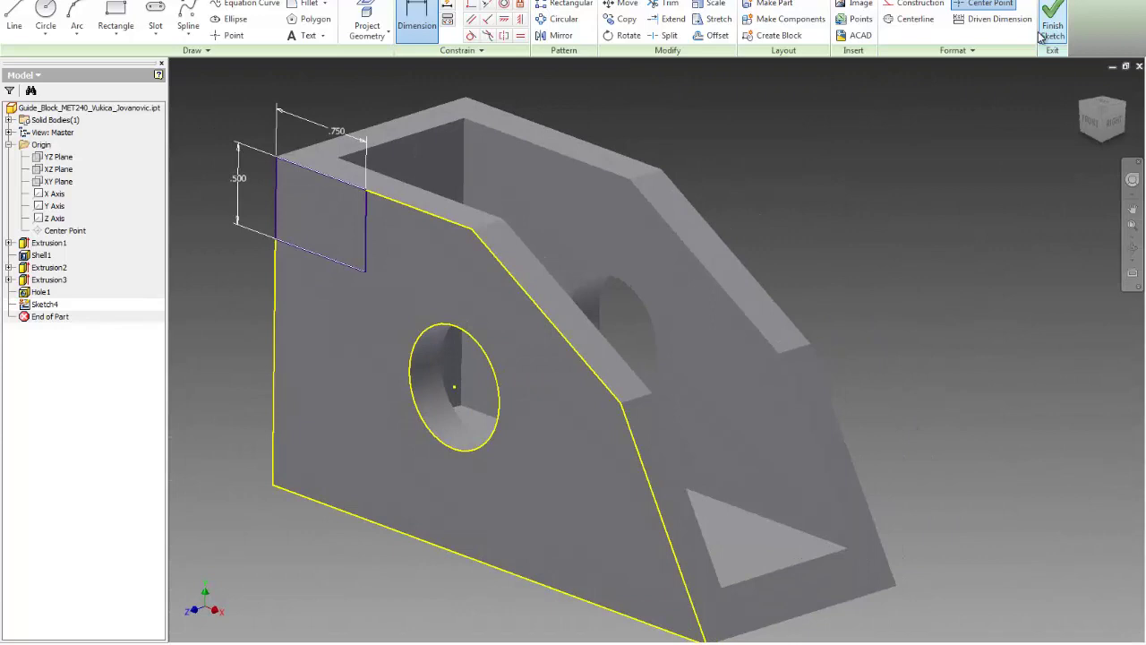
{"action": "left_click", "coordinate": [114, 18]}
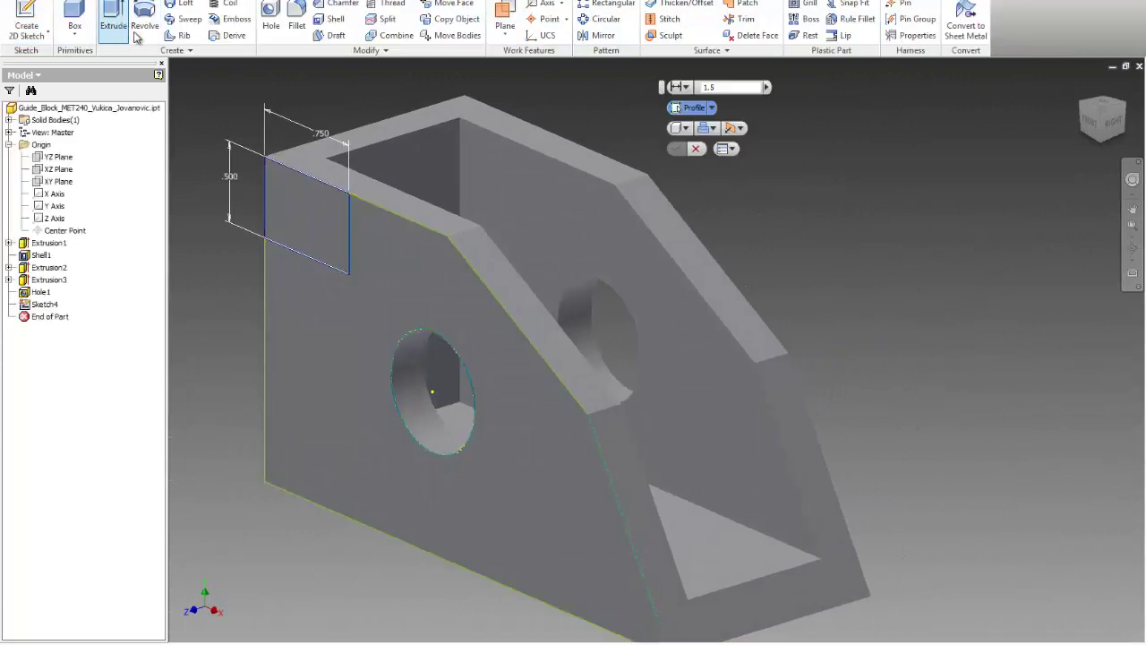
{"action": "left_click", "coordinate": [285, 194]}
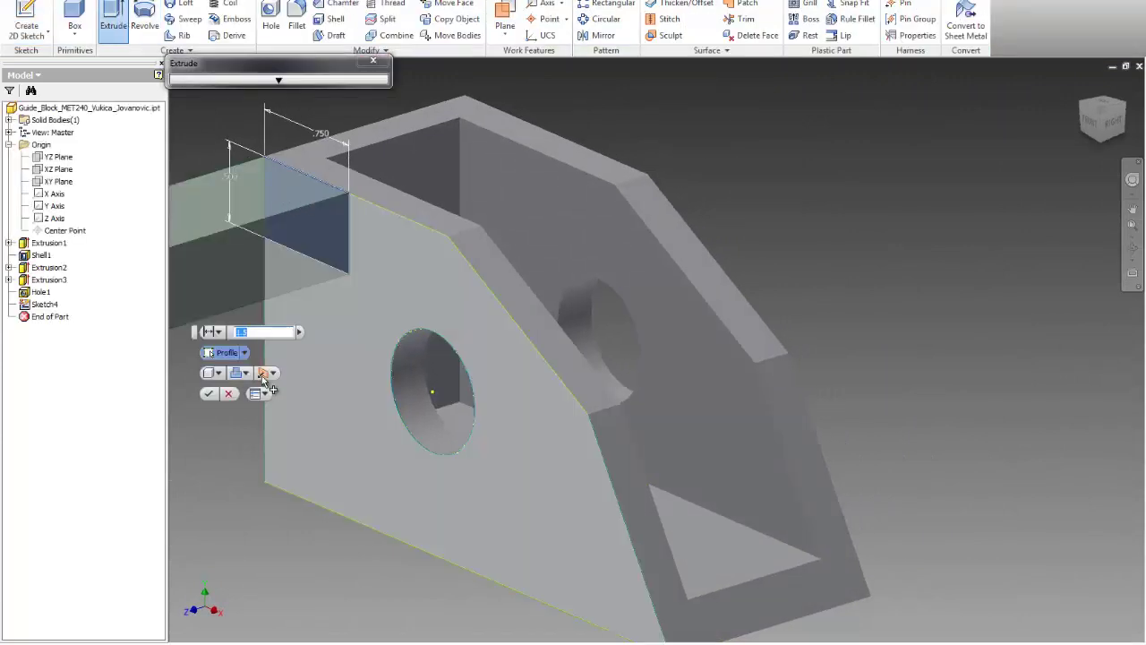
{"action": "left_click", "coordinate": [244, 373]}
{"action": "left_click", "coordinate": [255, 405]}
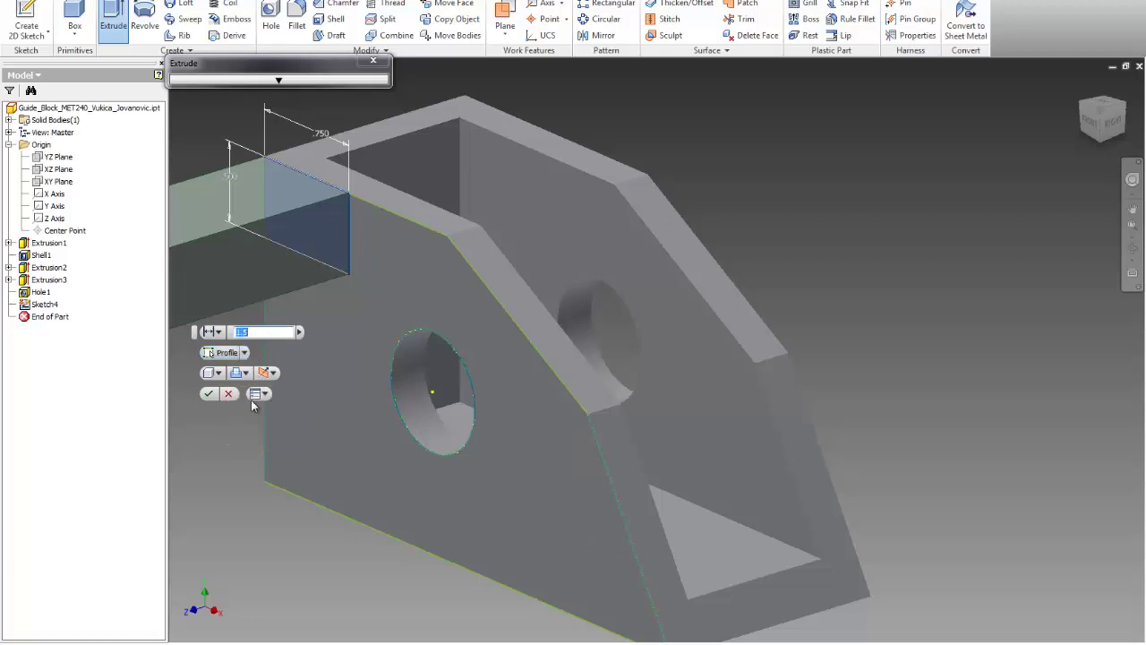
{"action": "left_click", "coordinate": [213, 332]}
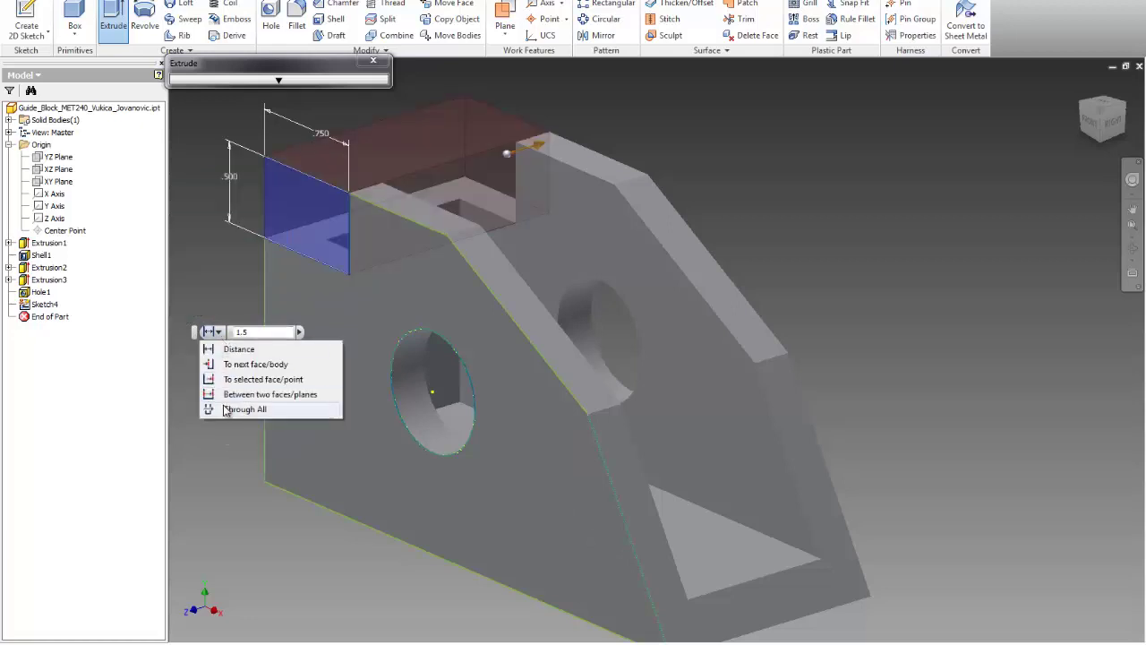
{"action": "left_click", "coordinate": [233, 408]}
{"action": "left_click", "coordinate": [208, 394]}
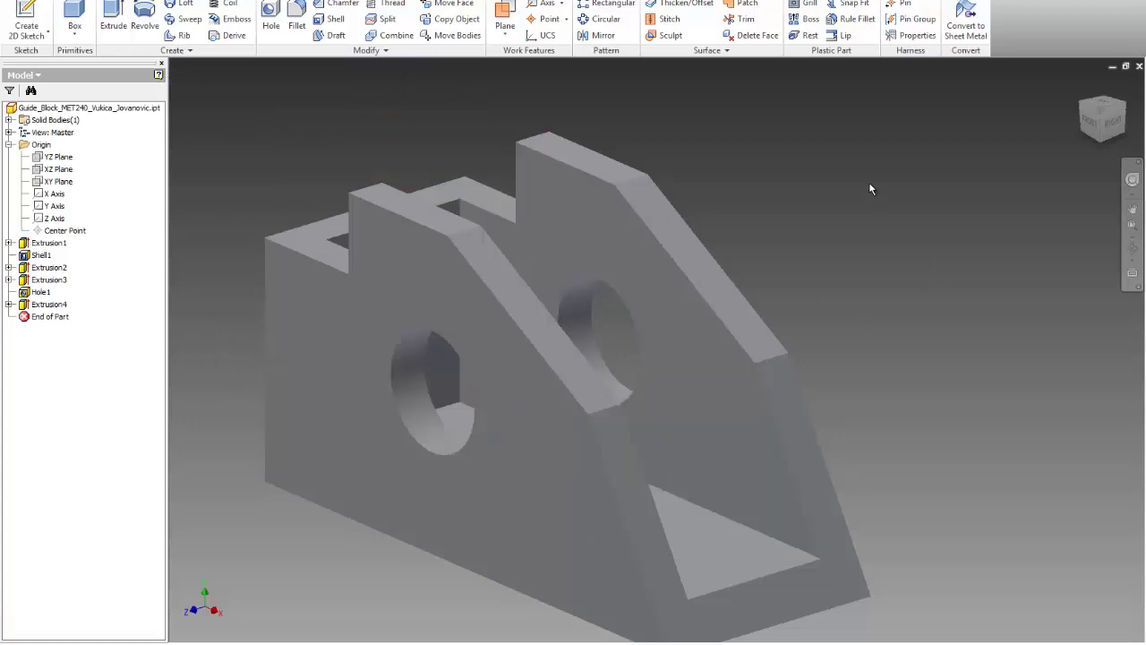
{"action": "key", "text": "F6"}
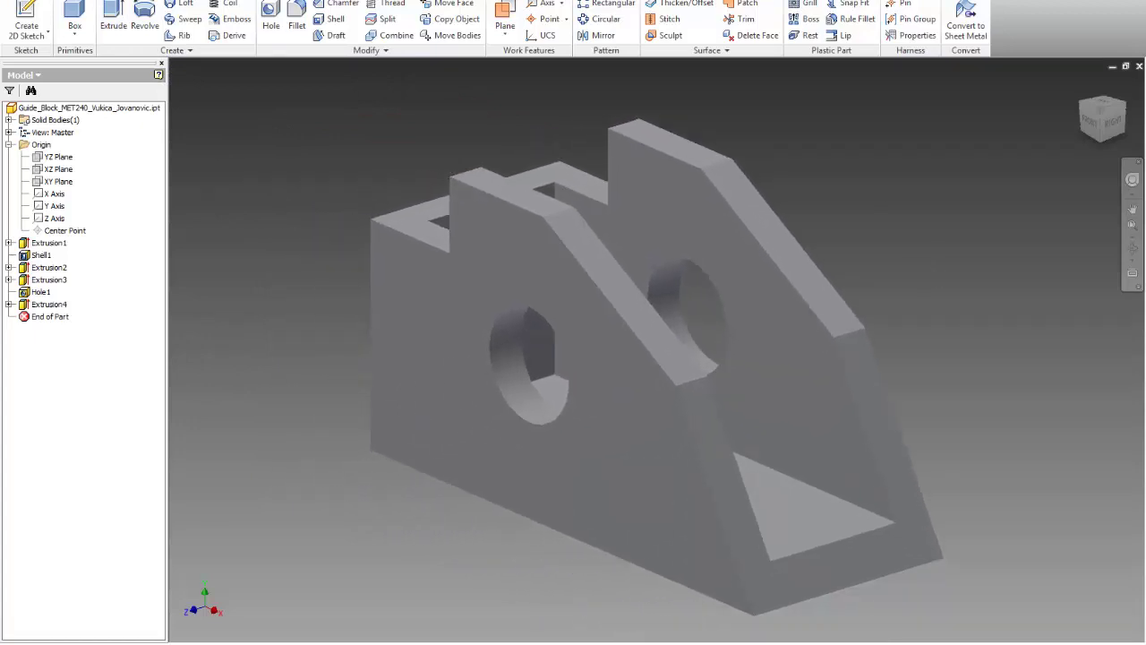